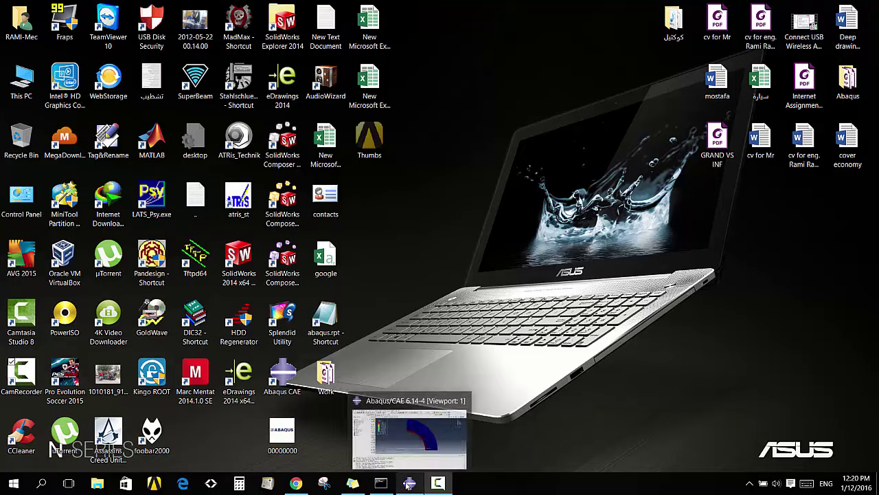
Start a new model database with Model-1, discarding the unsaved Job-1 results
{"action": "left_click", "coordinate": [409, 483]}
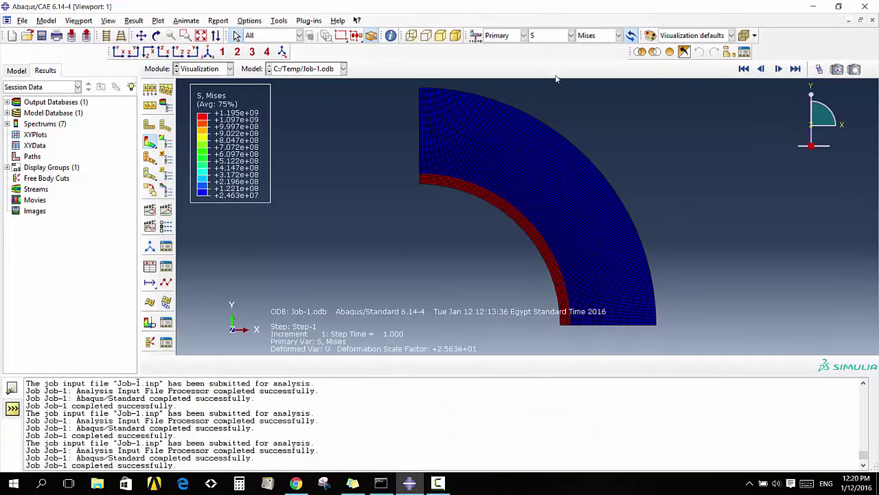
{"action": "double_click", "coordinate": [10, 26]}
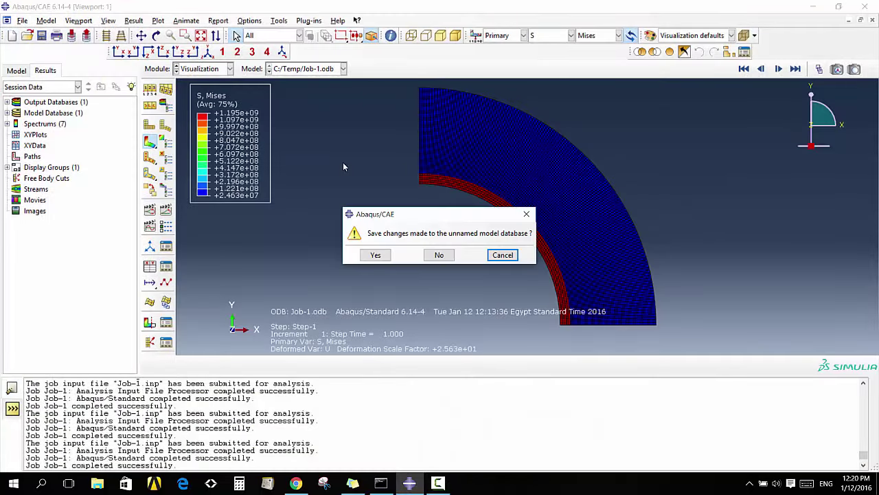
{"action": "left_click", "coordinate": [439, 255]}
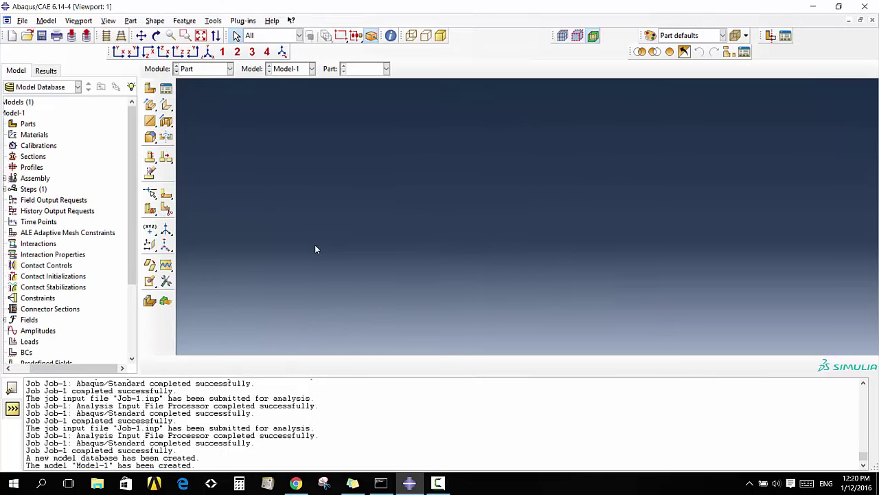
Create the 2D planar deformable shell part 'Steam Pipe' with approximate size 200
{"action": "left_click", "coordinate": [150, 89]}
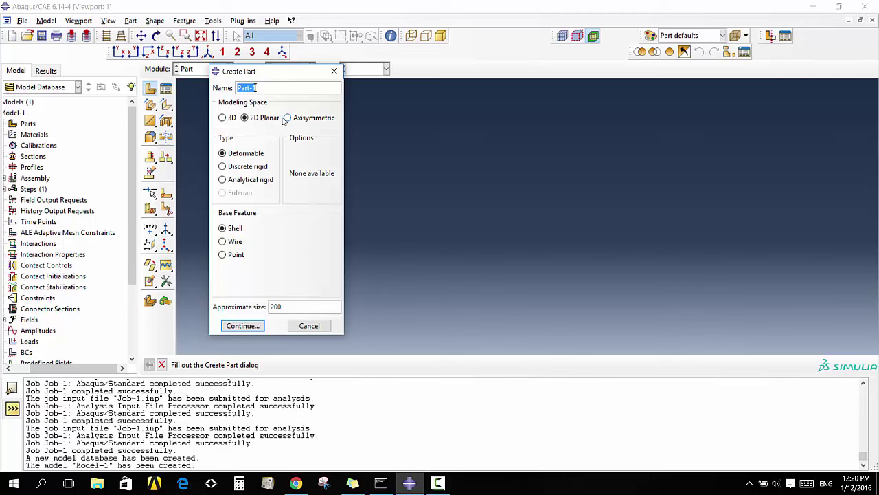
{"action": "type", "text": "P"}
{"action": "type", "text": "ine"}
{"action": "type", "text": "team"}
{"action": "left_click", "coordinate": [250, 327]}
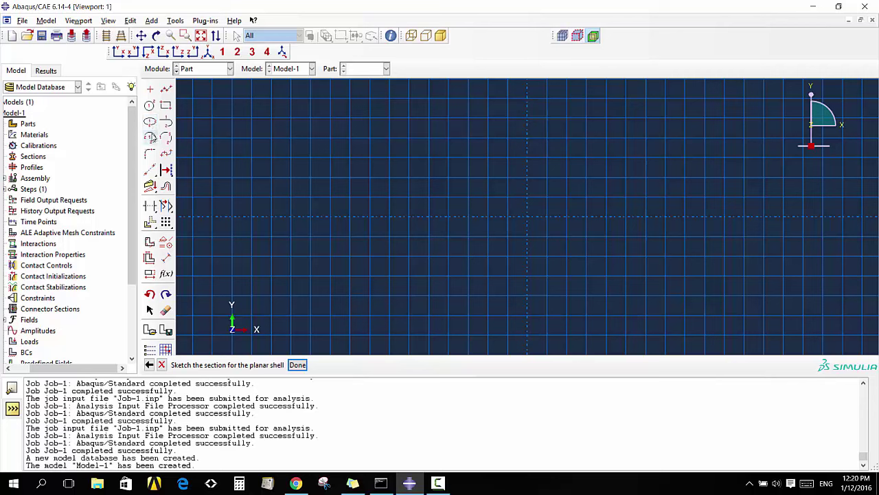
Sketch a quarter-circle arc centred at (0,0) from (0,125) to (125,0), fitted to view
{"action": "left_click", "coordinate": [149, 137]}
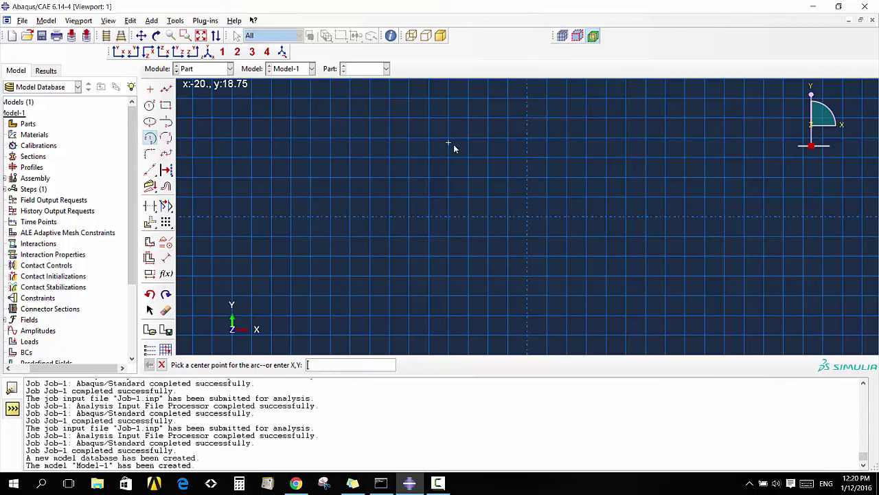
{"action": "left_click", "coordinate": [527, 218]}
{"action": "type", "text": "0,125"}
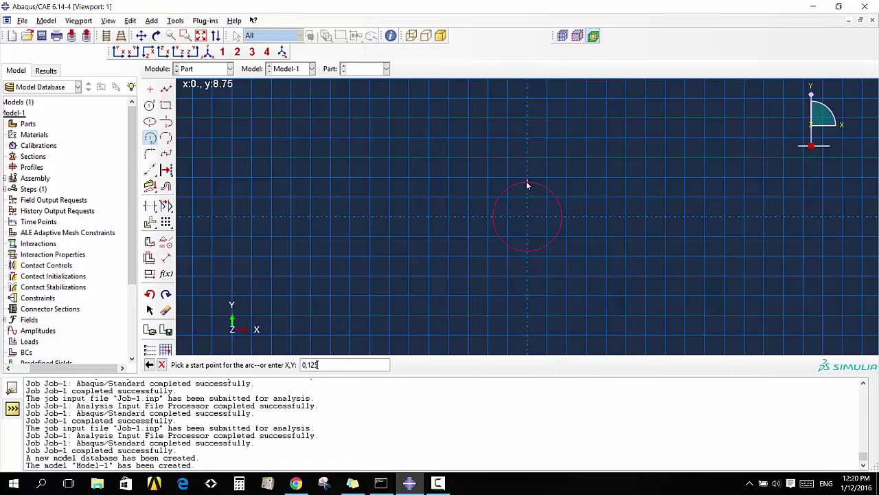
{"action": "key", "text": "Return"}
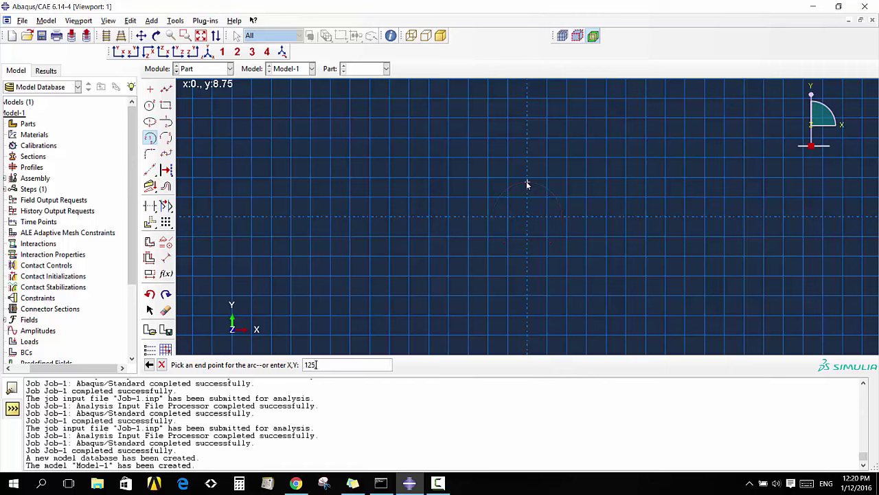
{"action": "key", "text": "Return"}
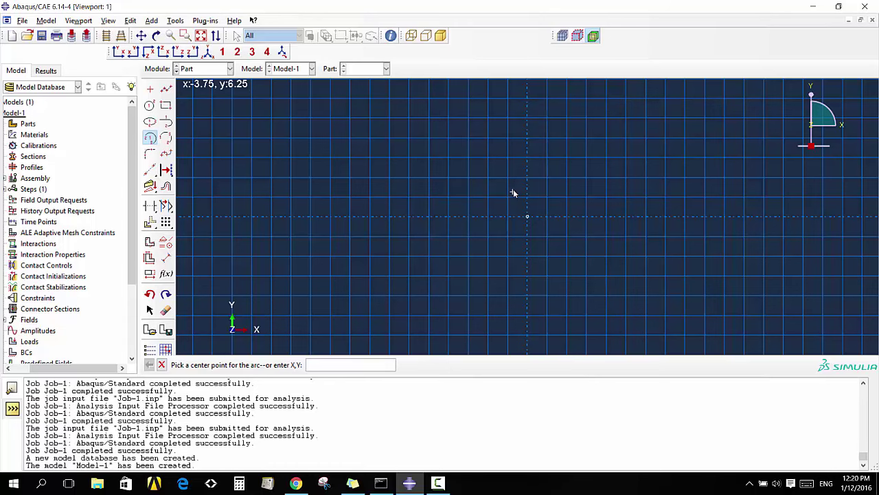
{"action": "key", "text": "Escape"}
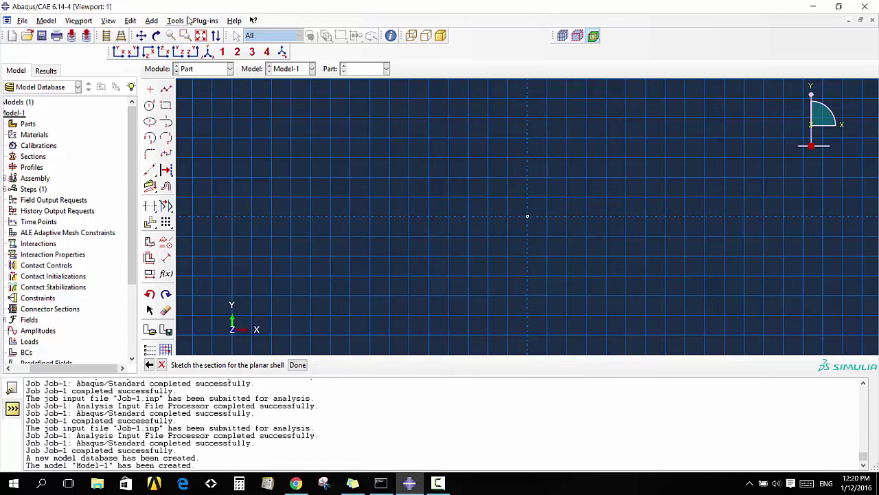
{"action": "left_click", "coordinate": [201, 35]}
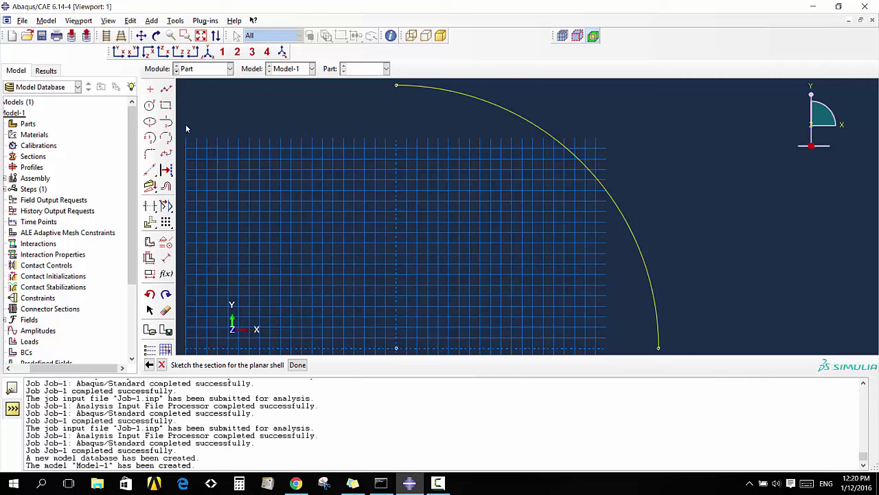
Offset the quarter-circle arc inward to create a concentric inner arc
{"action": "left_click", "coordinate": [166, 185]}
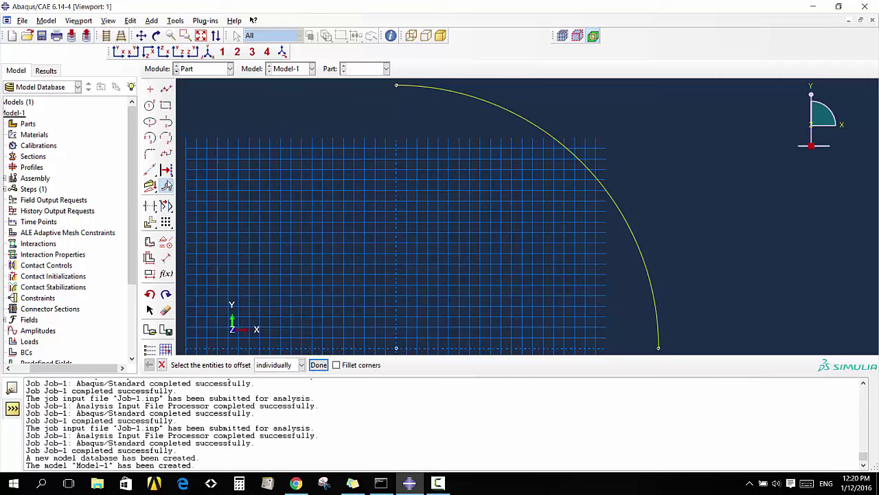
{"action": "left_click", "coordinate": [476, 98]}
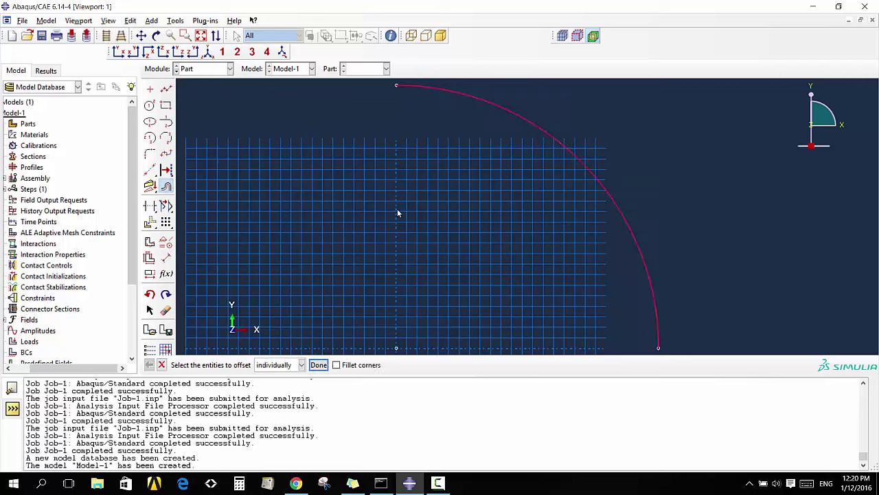
{"action": "left_click", "coordinate": [318, 365]}
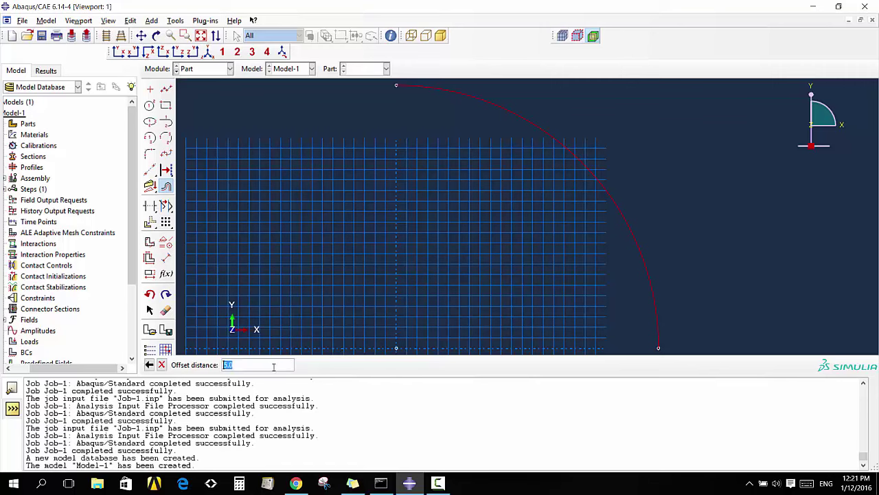
{"action": "key", "text": "Return"}
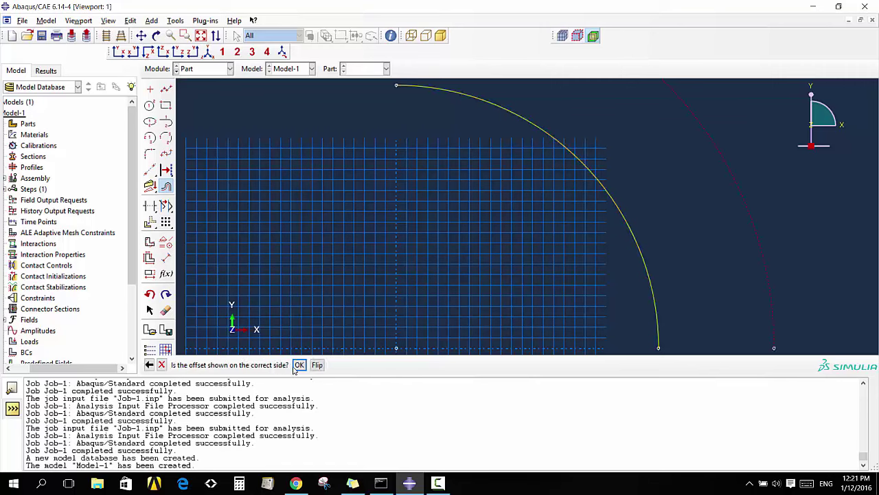
{"action": "left_click", "coordinate": [315, 367]}
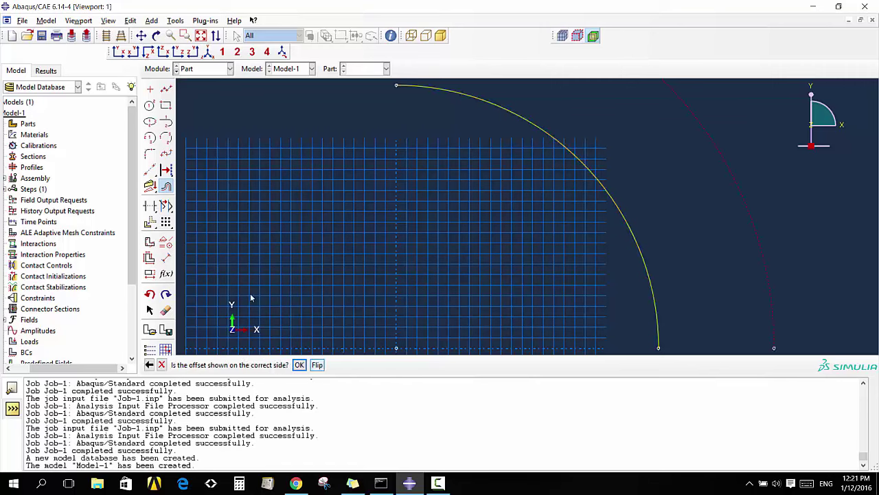
{"action": "left_click", "coordinate": [300, 365]}
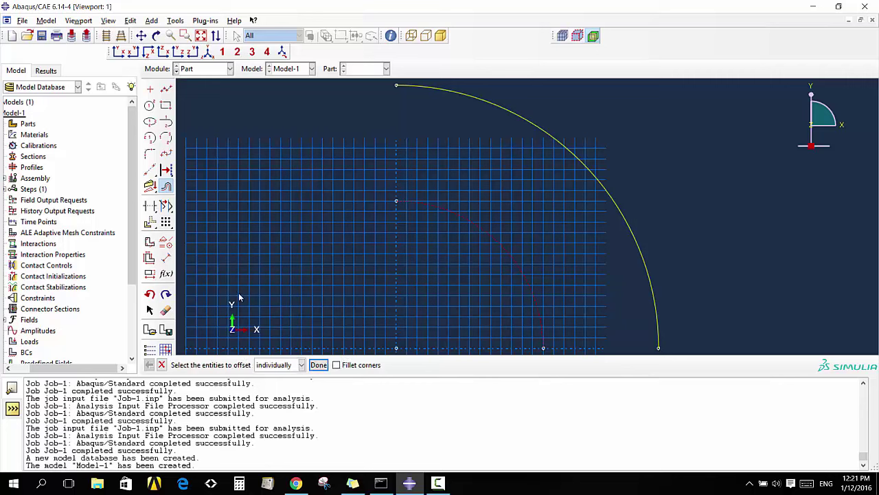
Join the arc ends with top and bottom straight lines and finish the Steam Pipe part
{"action": "left_click", "coordinate": [166, 89]}
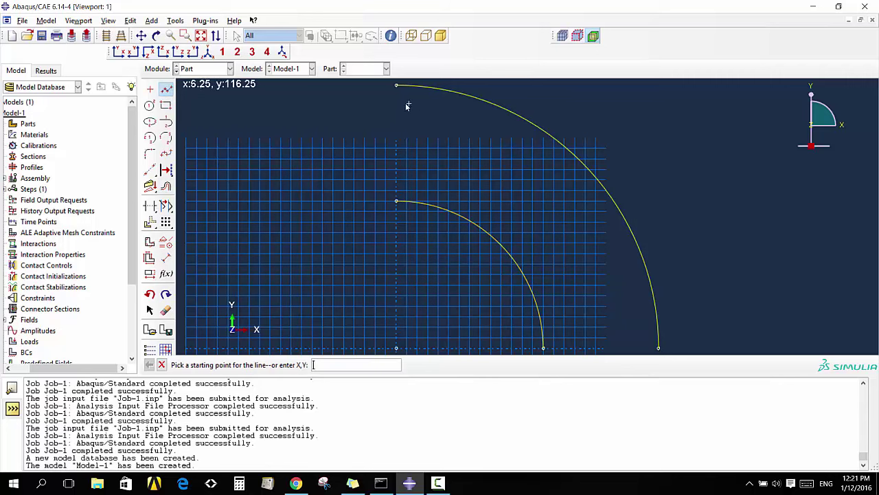
{"action": "left_click", "coordinate": [396, 85]}
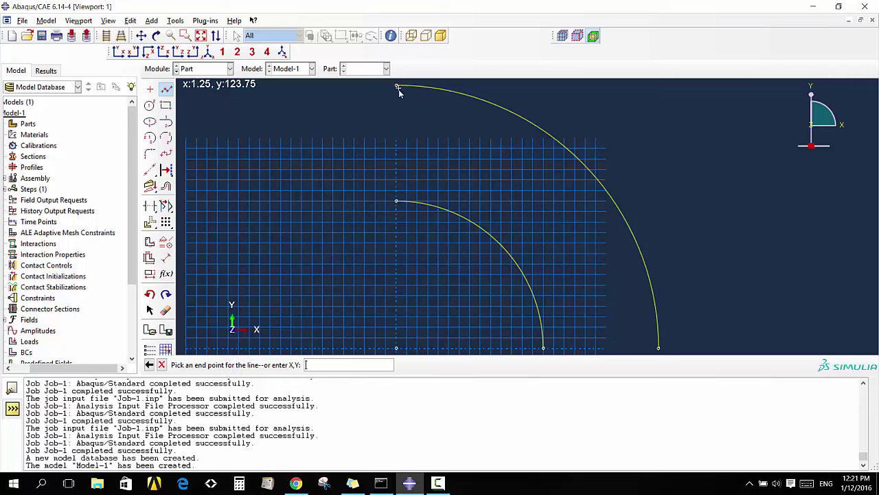
{"action": "left_click", "coordinate": [396, 201]}
{"action": "middle_click", "coordinate": [429, 219]}
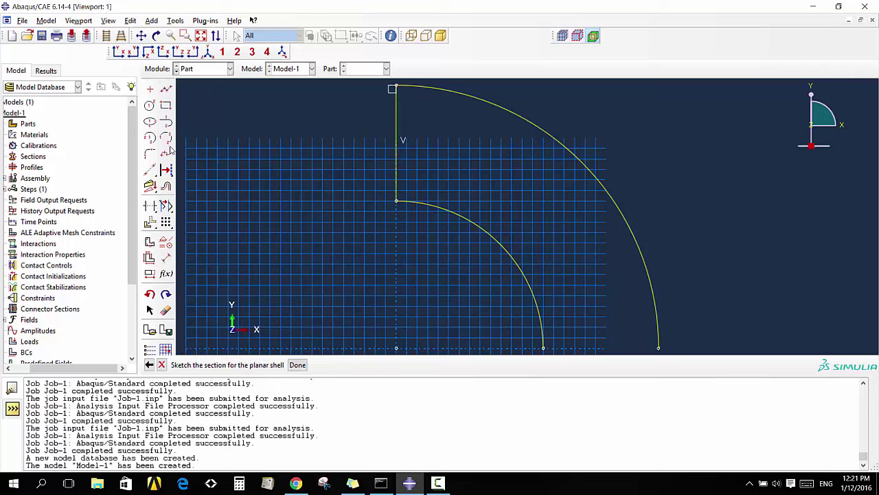
{"action": "left_click", "coordinate": [166, 88]}
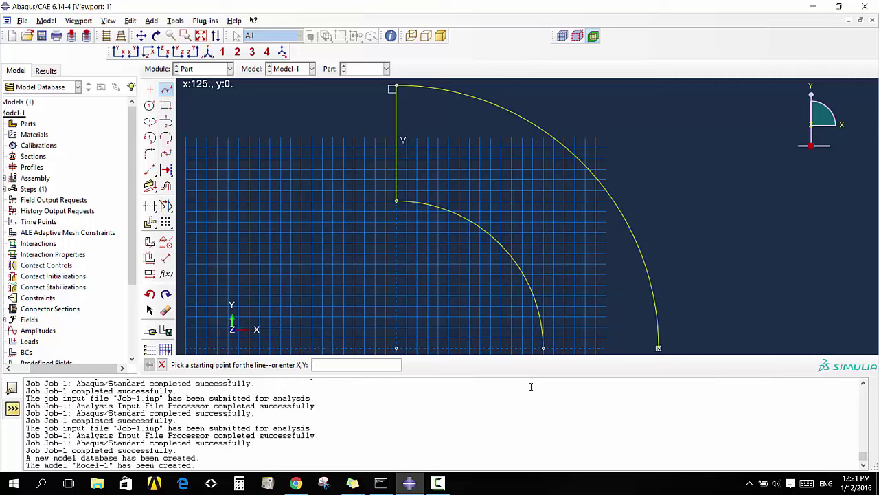
{"action": "left_click", "coordinate": [544, 348]}
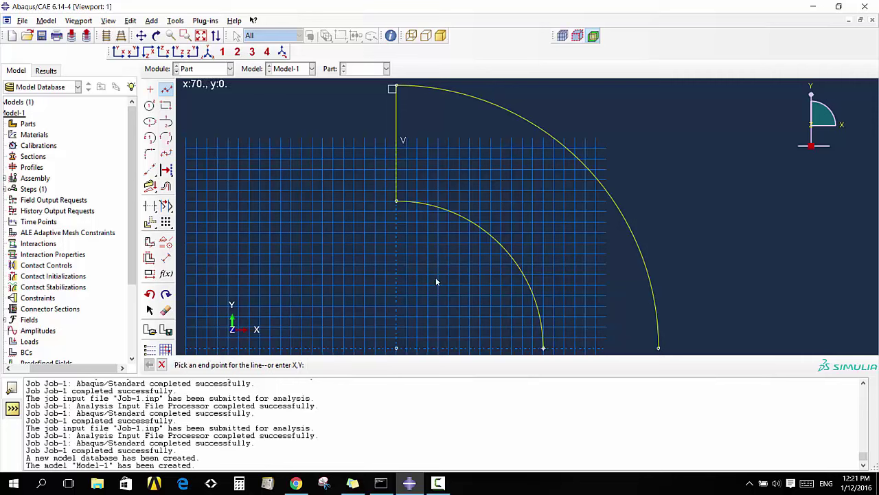
{"action": "left_click", "coordinate": [658, 348]}
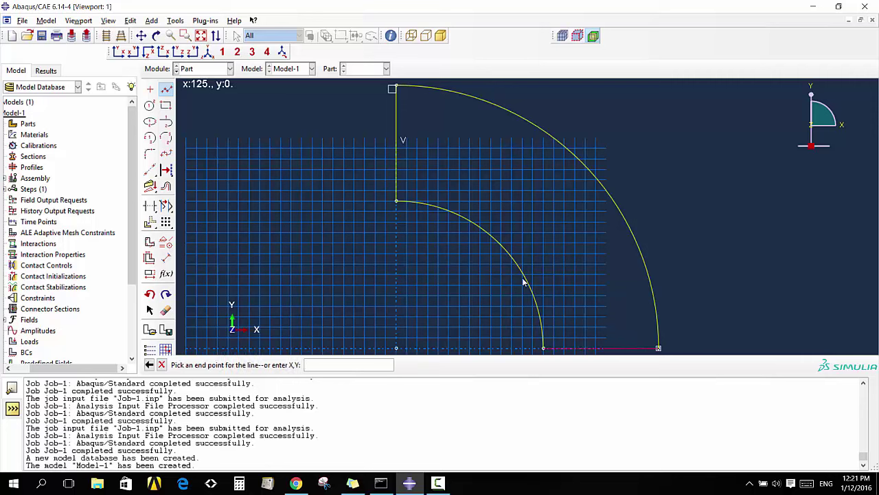
{"action": "middle_click", "coordinate": [697, 341]}
{"action": "left_click", "coordinate": [297, 364]}
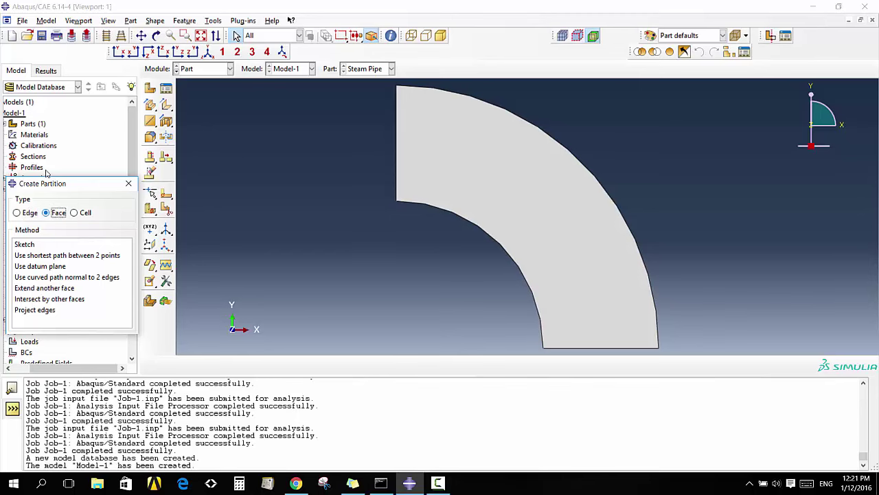
Sketch a face partition by offsetting the pipe's inner arc by 1
{"action": "left_click", "coordinate": [32, 245]}
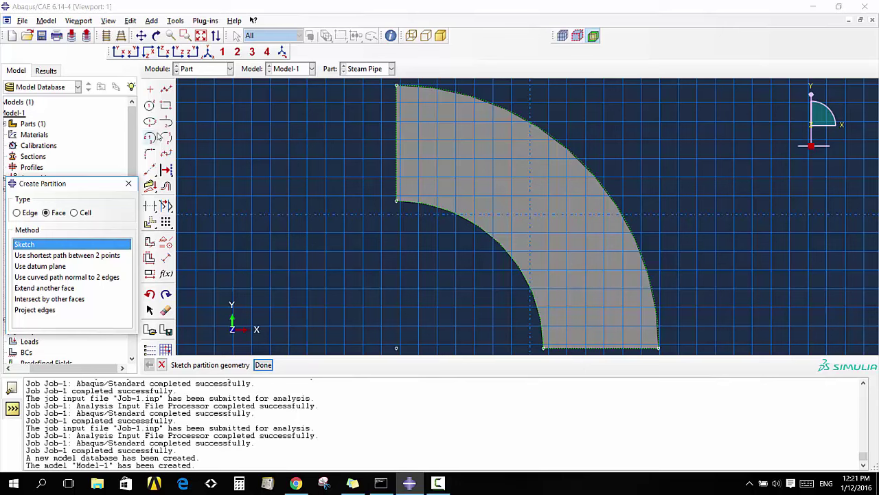
{"action": "left_click", "coordinate": [153, 137]}
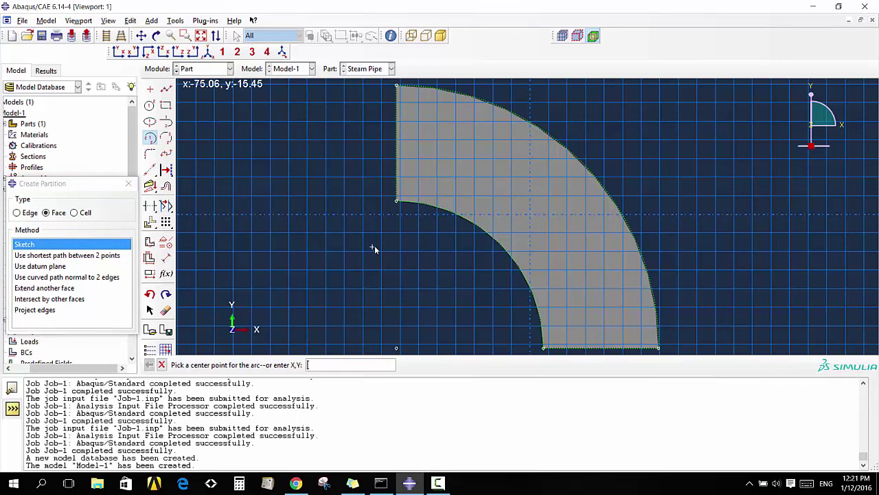
{"action": "key", "text": "Escape"}
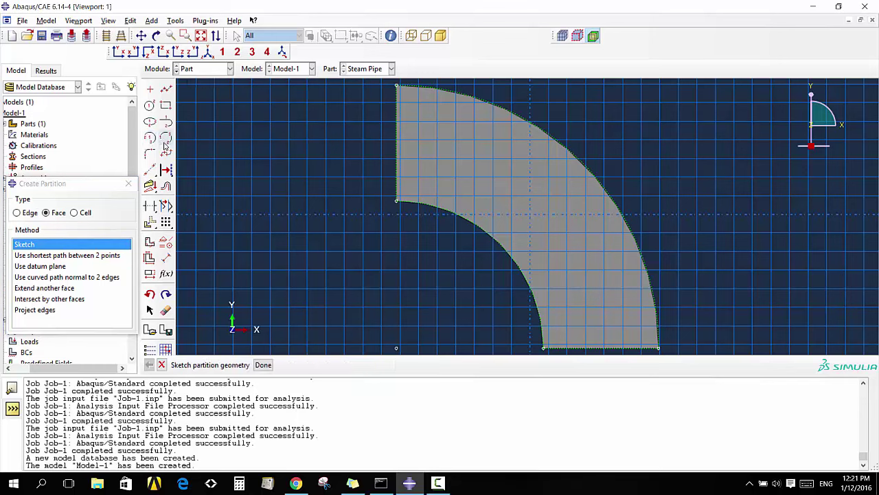
{"action": "left_click", "coordinate": [166, 185]}
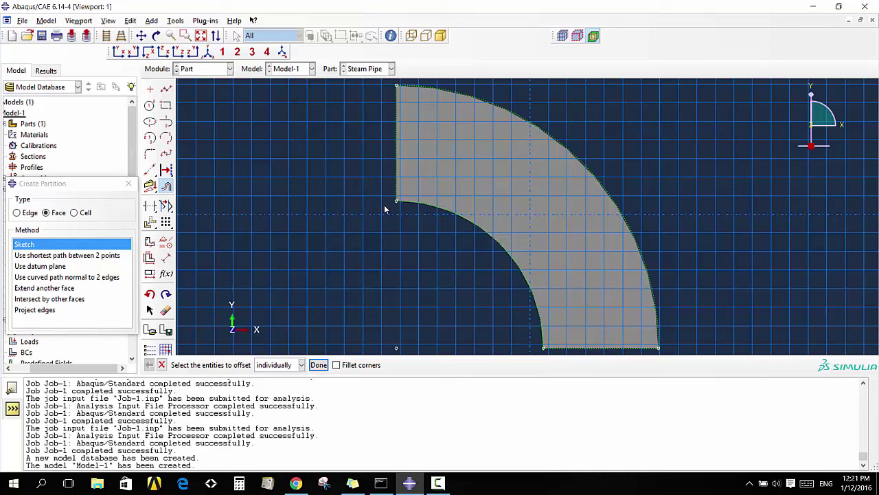
{"action": "left_click", "coordinate": [417, 206]}
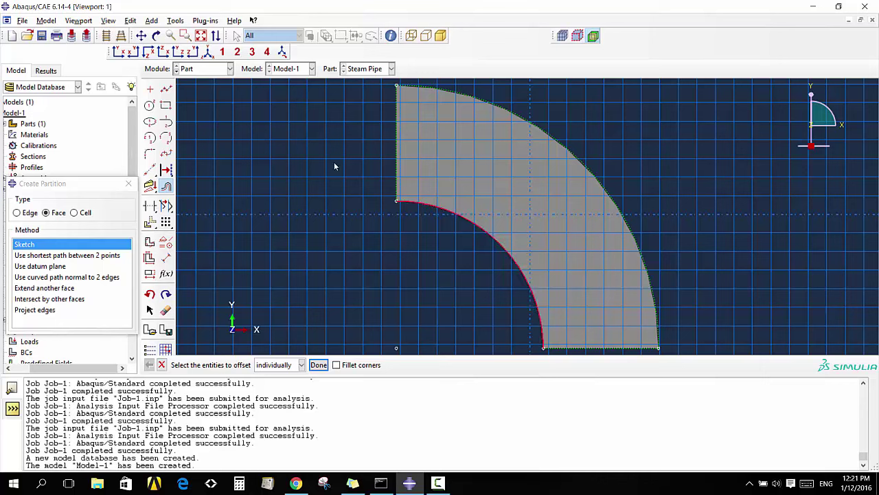
{"action": "left_click", "coordinate": [319, 364]}
{"action": "type", "text": "1"}
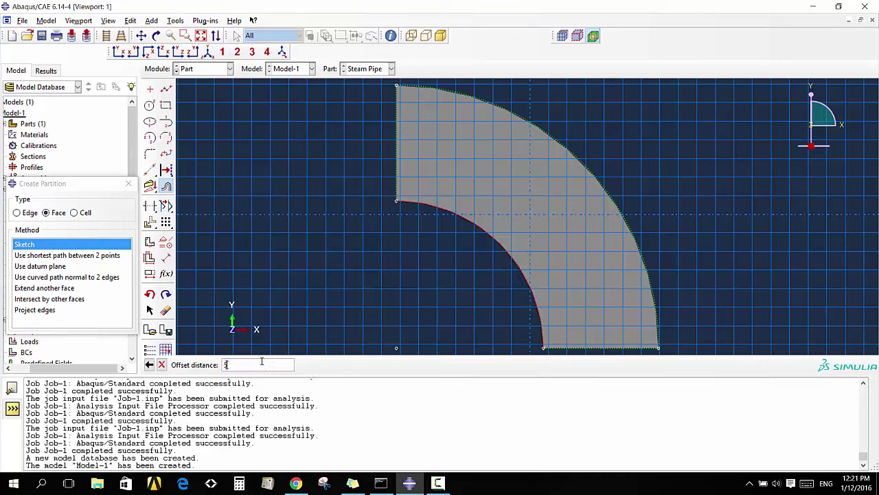
{"action": "key", "text": "Return"}
Flip the offset arc onto the part and complete the face partition
{"action": "left_click", "coordinate": [316, 364]}
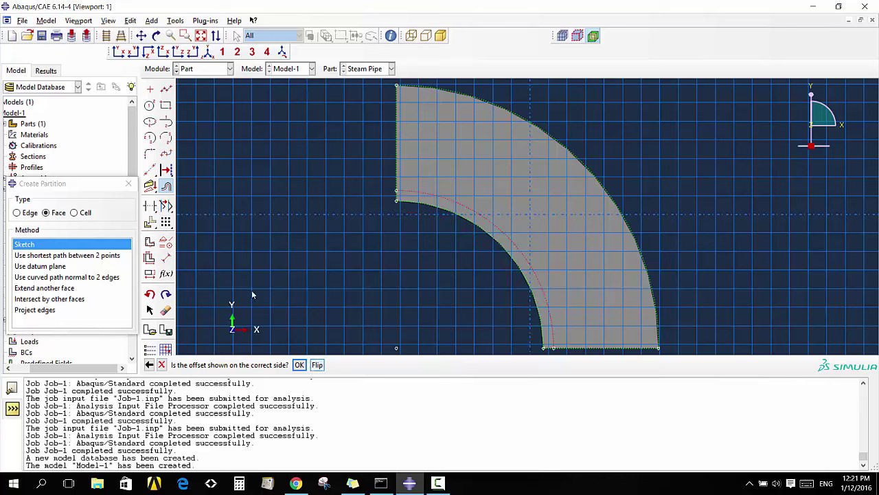
{"action": "middle_click", "coordinate": [240, 297]}
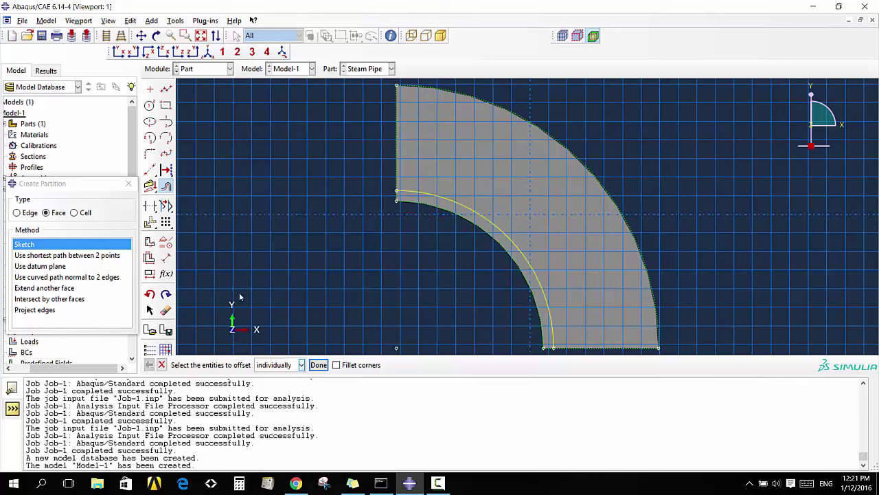
{"action": "left_click", "coordinate": [316, 365]}
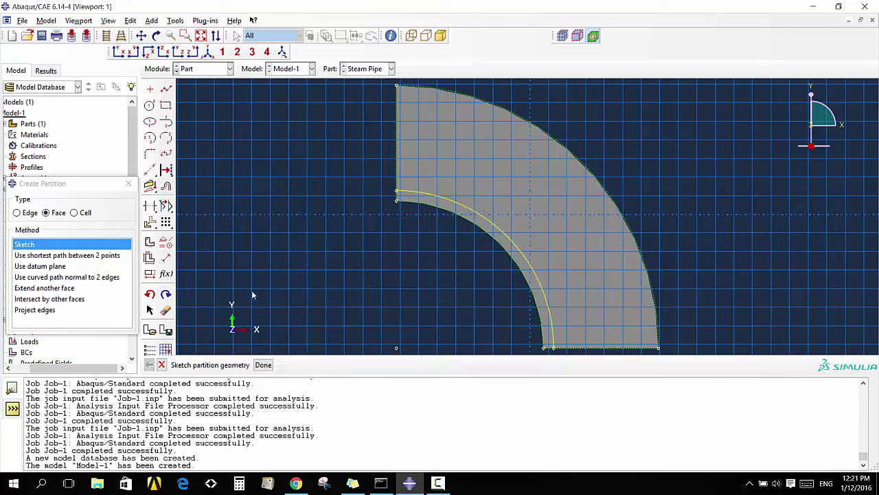
{"action": "left_click", "coordinate": [262, 365]}
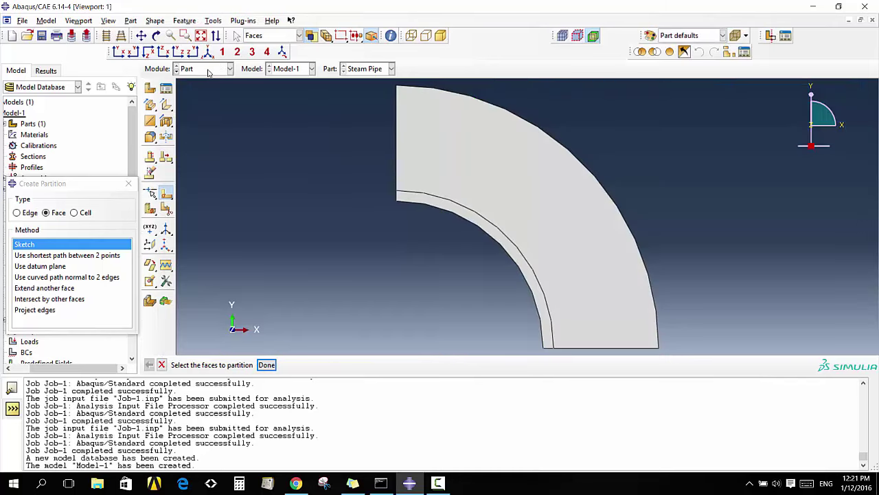
{"action": "left_click", "coordinate": [127, 184]}
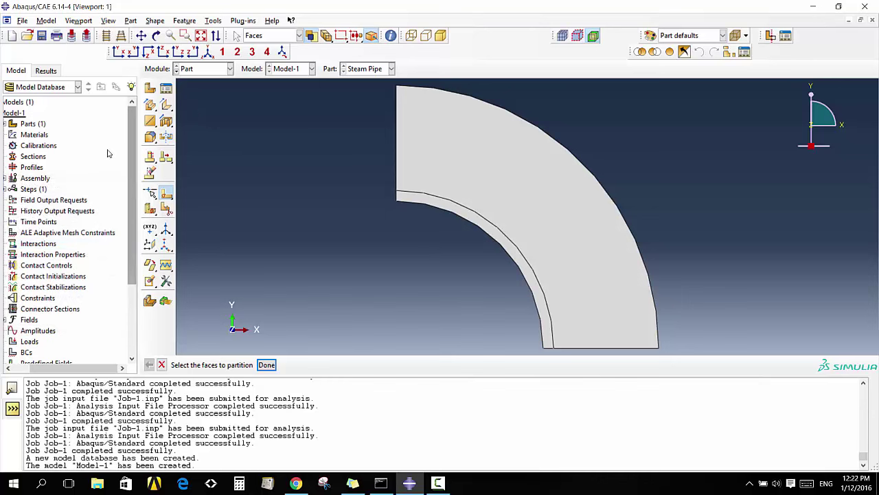
{"action": "left_click", "coordinate": [265, 365]}
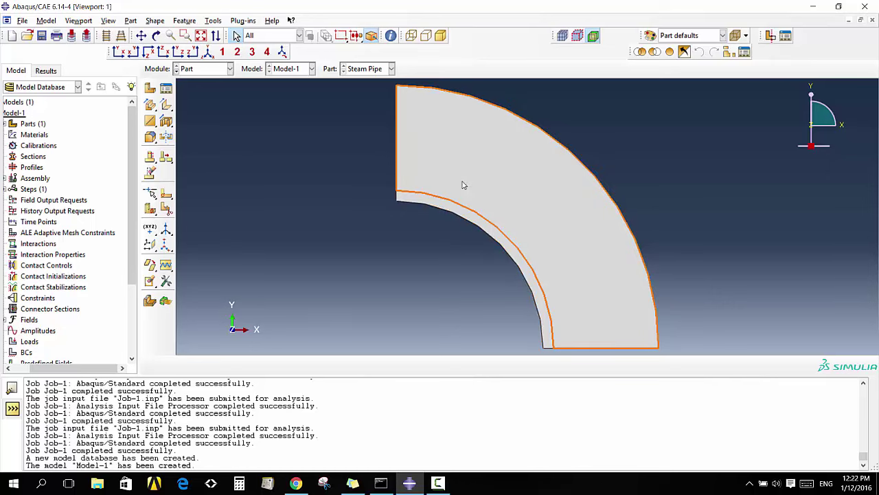
{"action": "left_click", "coordinate": [218, 70]}
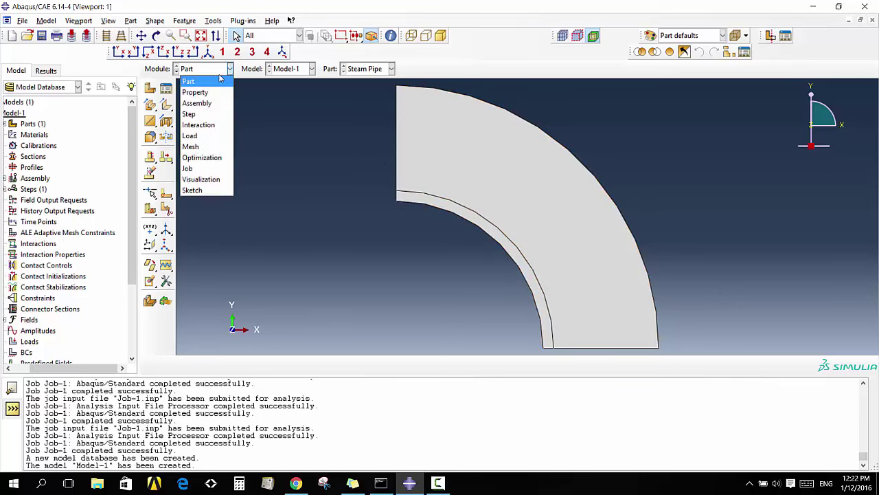
In the Property module, create a Steel material with density 7800
{"action": "left_click", "coordinate": [210, 94]}
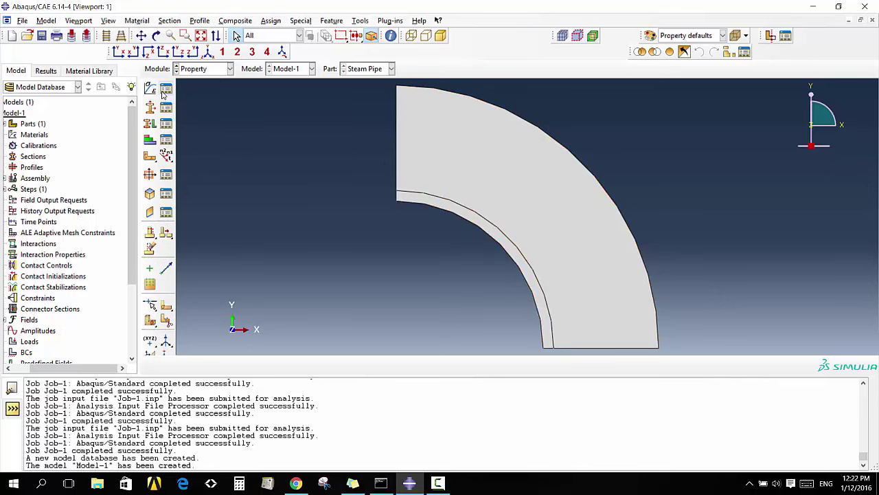
{"action": "left_click", "coordinate": [153, 89]}
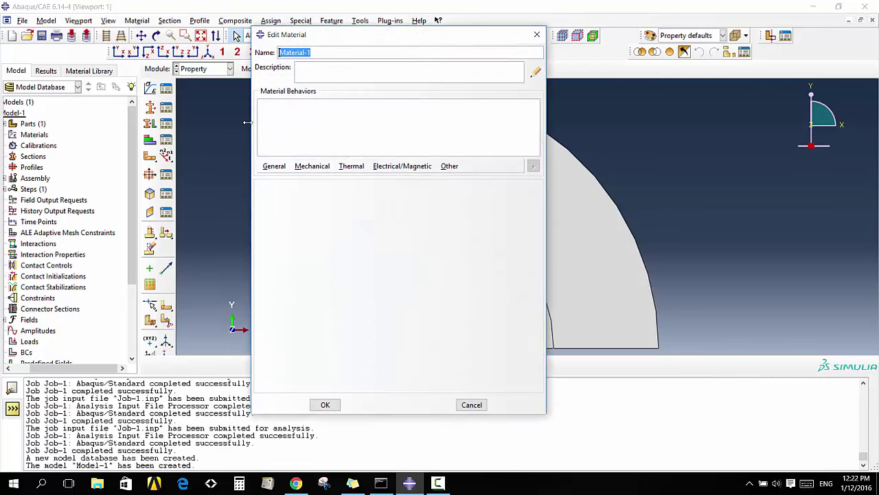
{"action": "type", "text": "Steel"}
{"action": "left_click", "coordinate": [275, 167]}
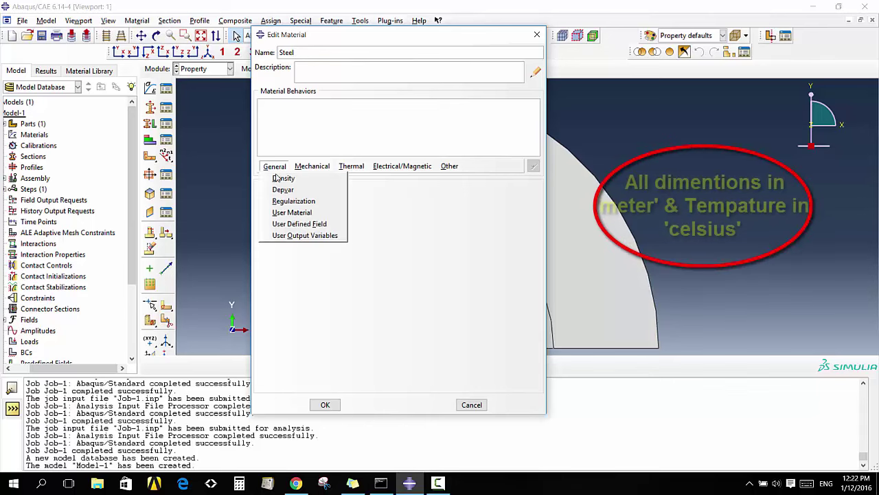
{"action": "left_click", "coordinate": [282, 178]}
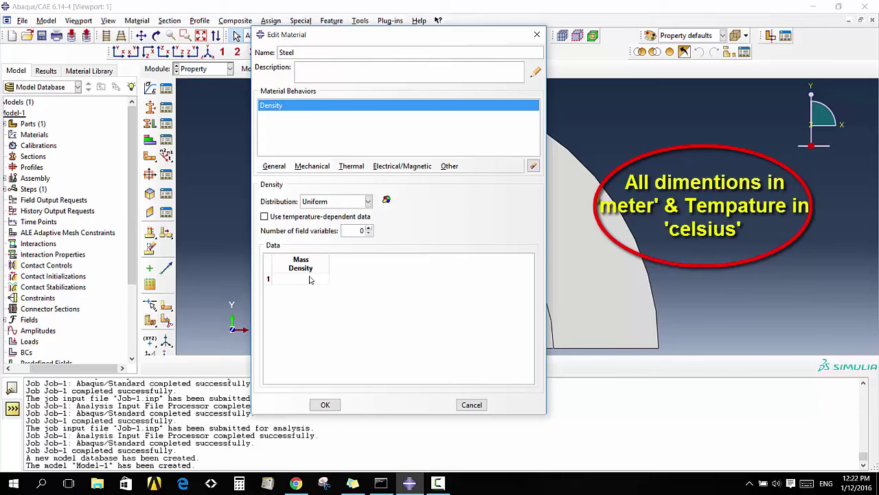
{"action": "left_click", "coordinate": [309, 279]}
{"action": "type", "text": "7800"}
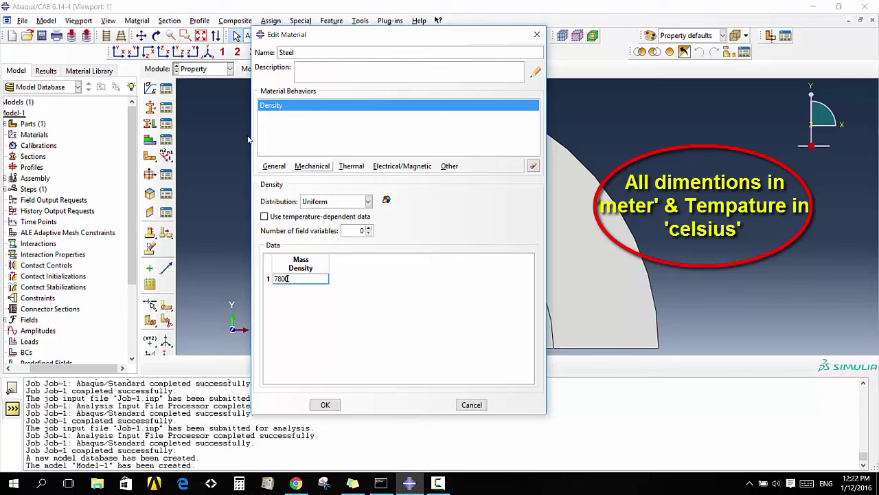
Give Steel elastic values 210e09 and 0.3, and add an isotropic Expansion behaviour
{"action": "left_click", "coordinate": [313, 167]}
{"action": "mouse_move", "coordinate": [322, 182]}
{"action": "left_click", "coordinate": [457, 179]}
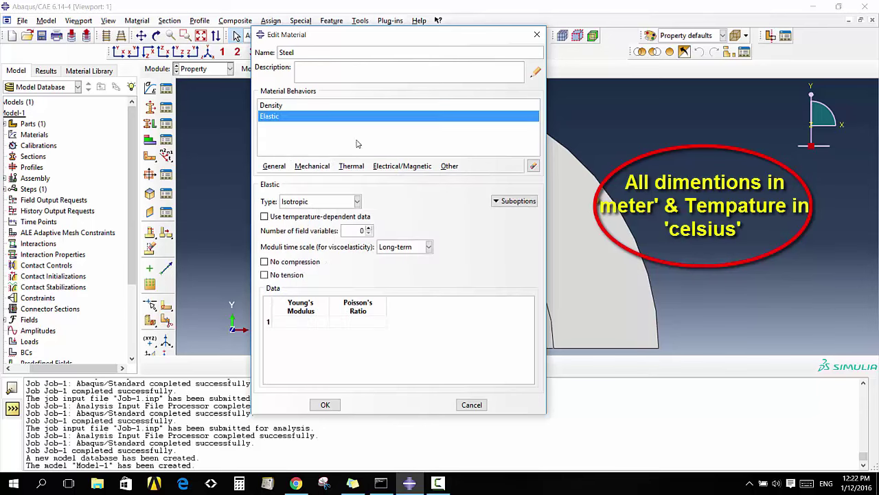
{"action": "left_click", "coordinate": [300, 324]}
{"action": "type", "text": "e09"}
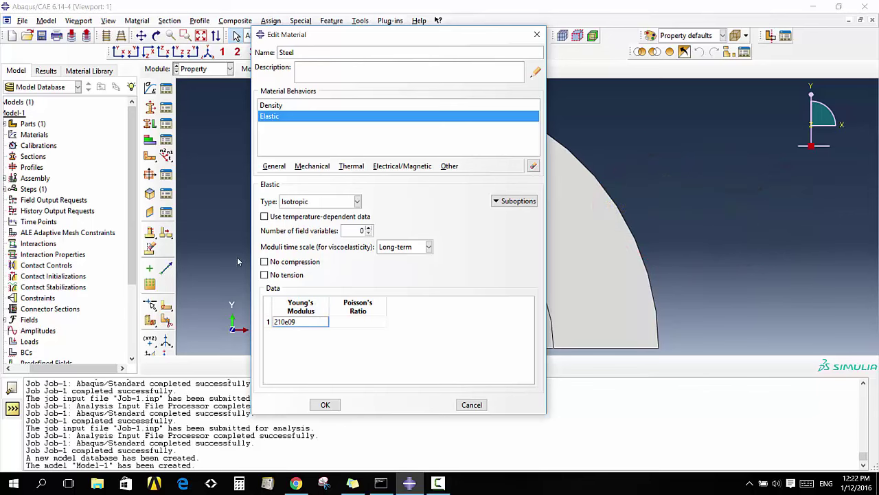
{"action": "left_click", "coordinate": [346, 322]}
{"action": "type", "text": "0.3"}
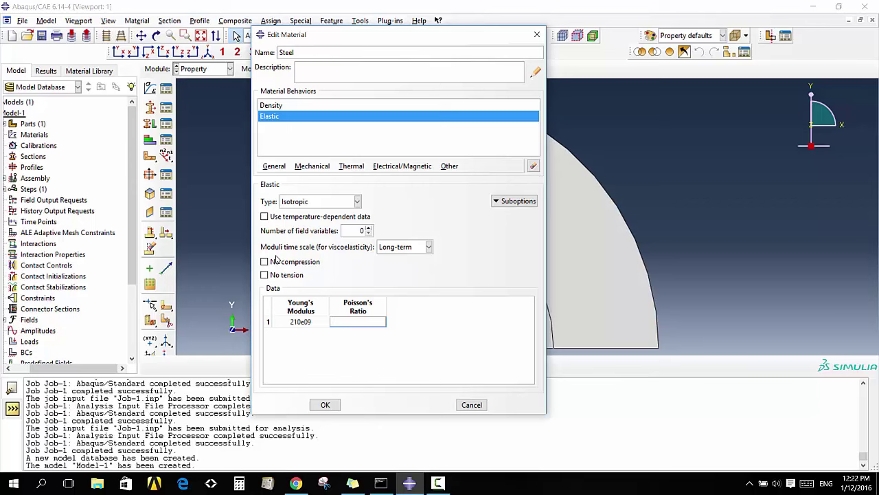
{"action": "left_click", "coordinate": [320, 168]}
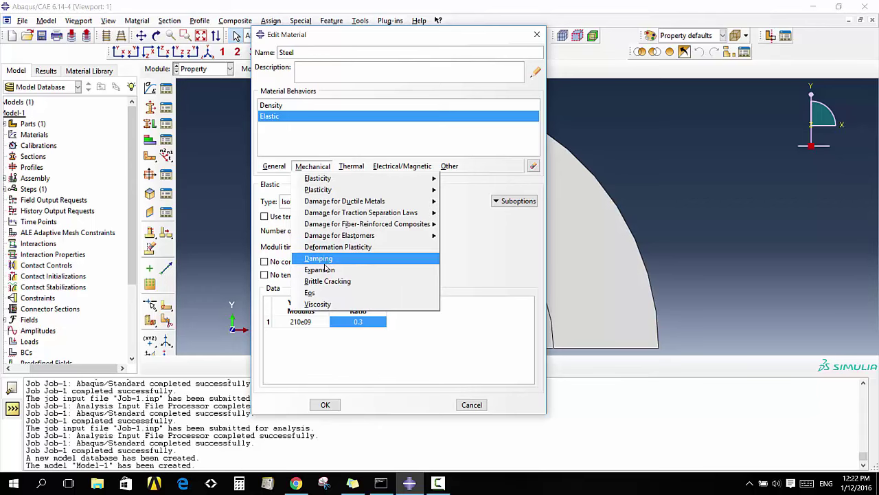
{"action": "left_click", "coordinate": [326, 269]}
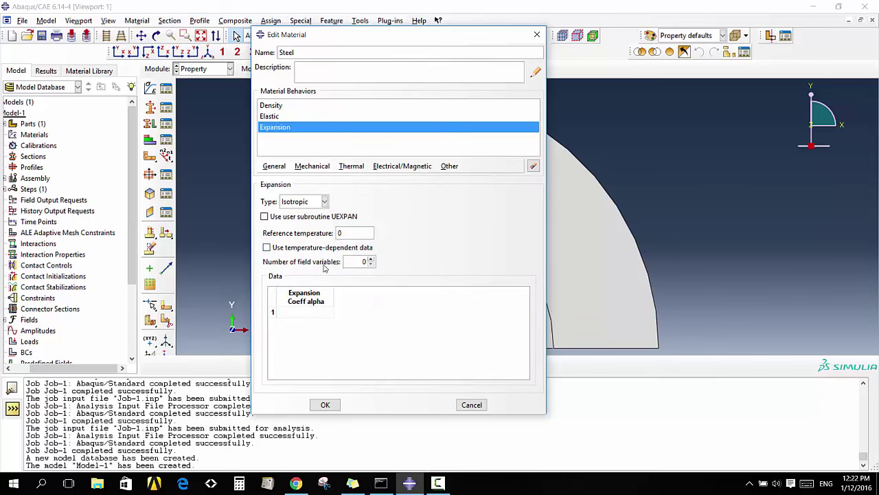
{"action": "left_click", "coordinate": [295, 312]}
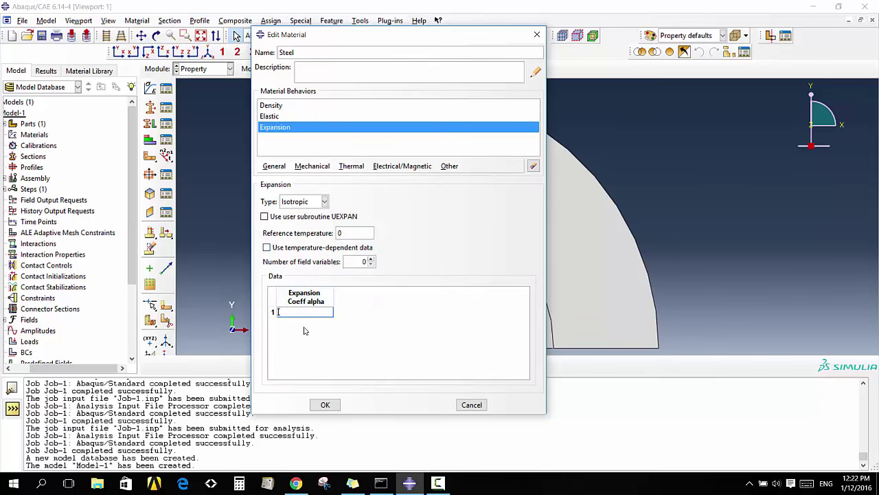
Look up steel's expansion coefficient, 13×10^-6 per °C, in the HyperPhysics table
{"action": "left_click", "coordinate": [304, 487]}
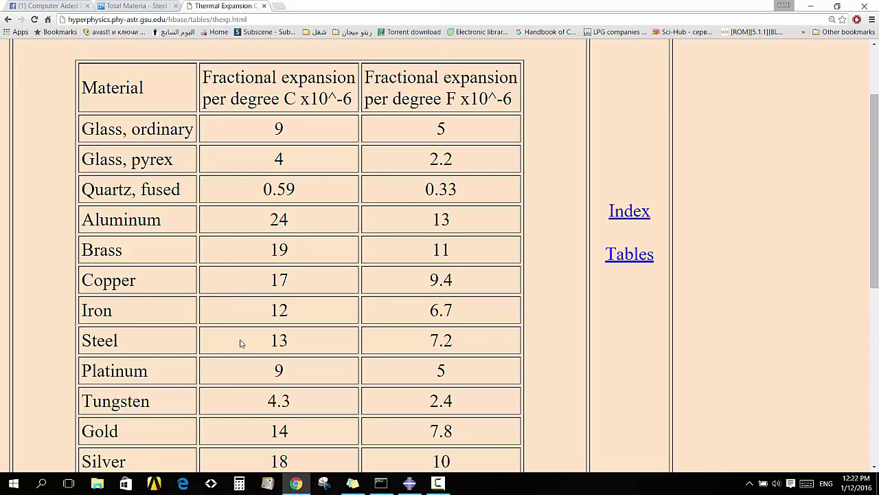
{"action": "scroll", "coordinate": [262, 337], "scroll_direction": "down", "scroll_amount": 2}
{"action": "scroll", "coordinate": [261, 337], "scroll_direction": "up", "scroll_amount": 2}
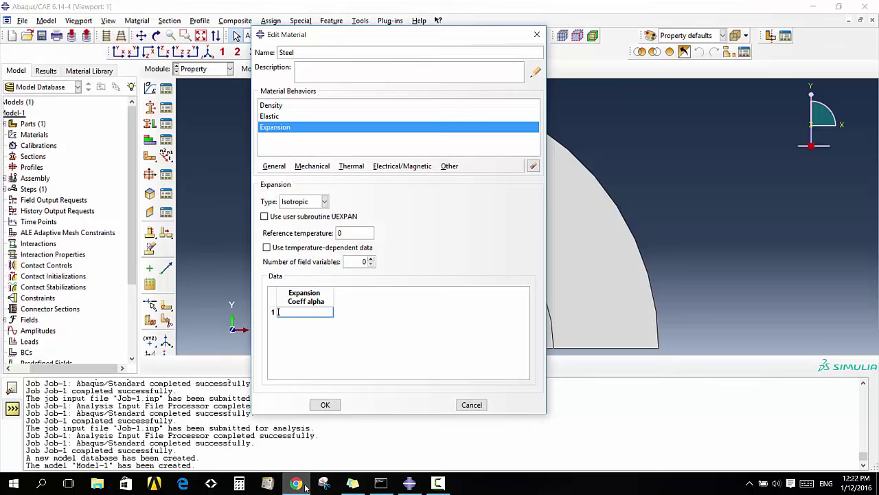
{"action": "left_click", "coordinate": [409, 483]}
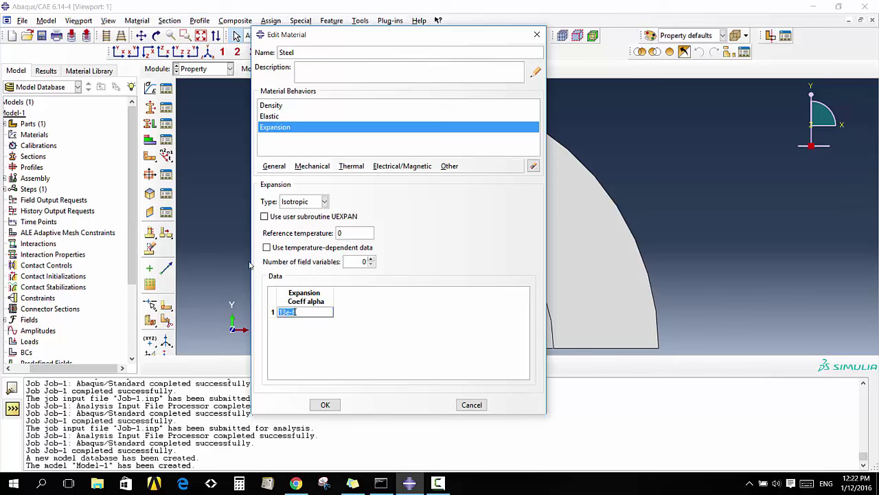
Commit Steel's 13e-6 expansion coefficient, add conductivity 48, and save the material
{"action": "key", "text": "Return"}
{"action": "left_click", "coordinate": [351, 166]}
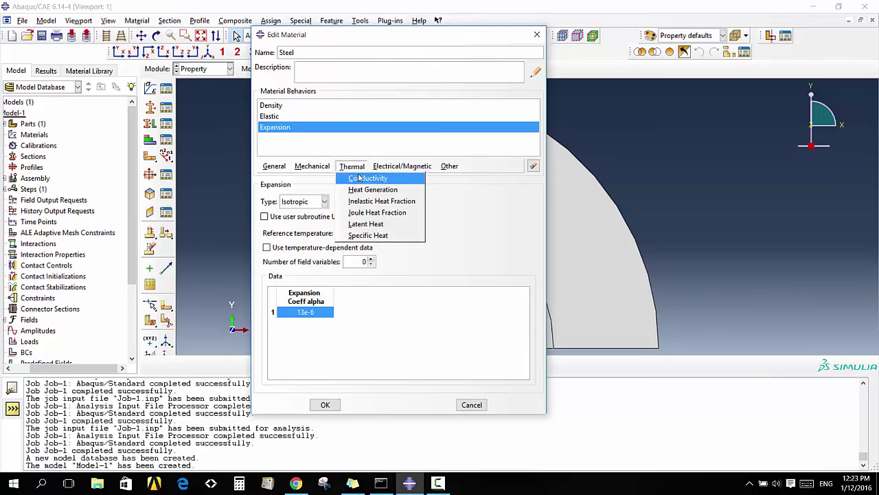
{"action": "left_click", "coordinate": [360, 178]}
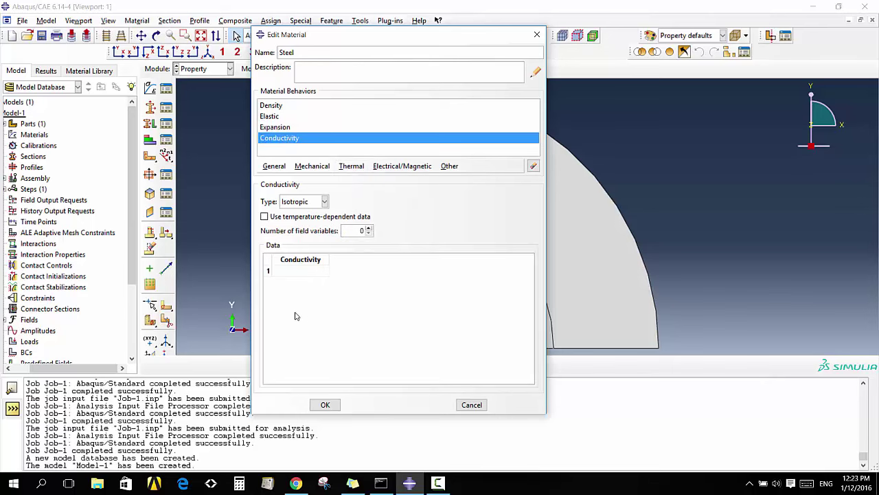
{"action": "left_click", "coordinate": [302, 271]}
{"action": "type", "text": "8"}
{"action": "left_click", "coordinate": [325, 406]}
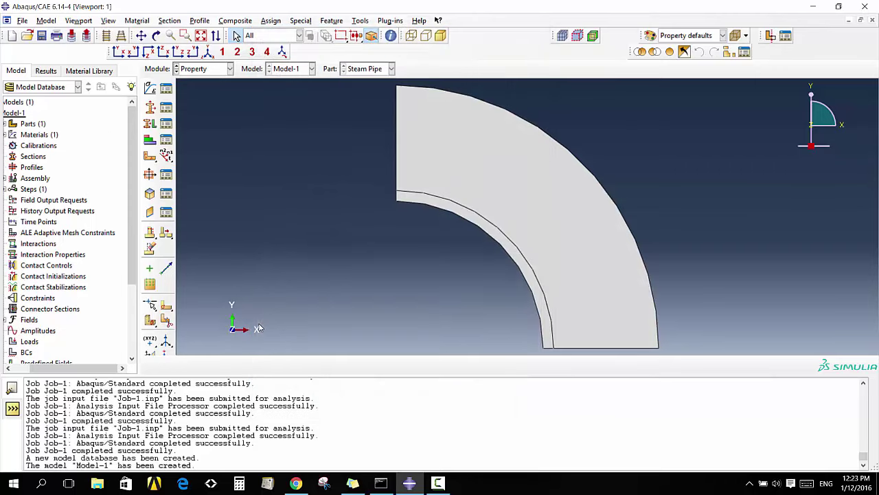
Create a second material named WOOL with mass density 100
{"action": "left_click", "coordinate": [167, 88]}
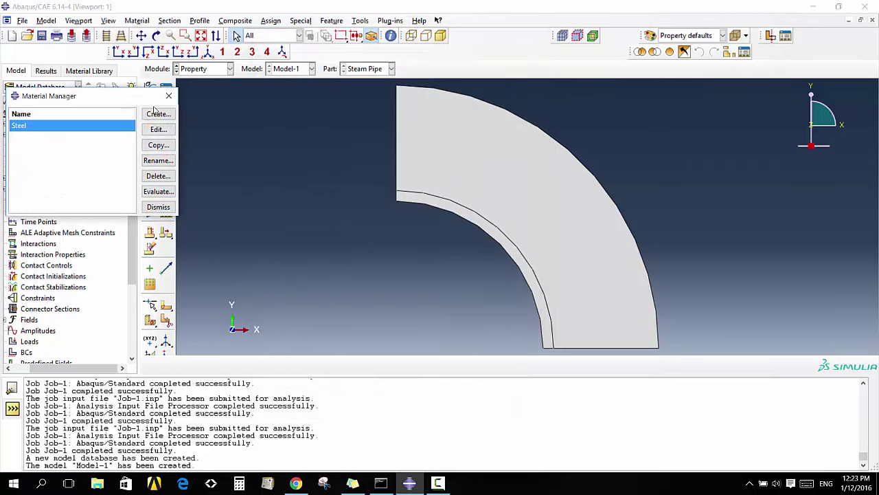
{"action": "left_click", "coordinate": [158, 113]}
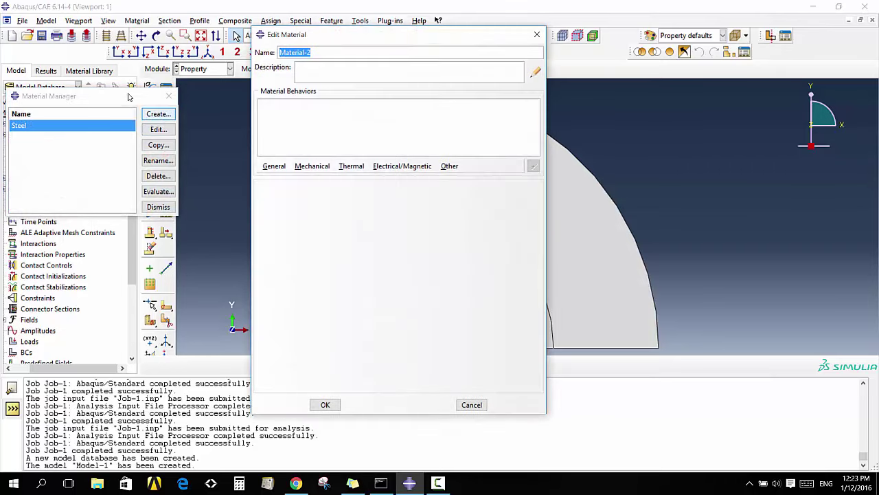
{"action": "type", "text": "W"}
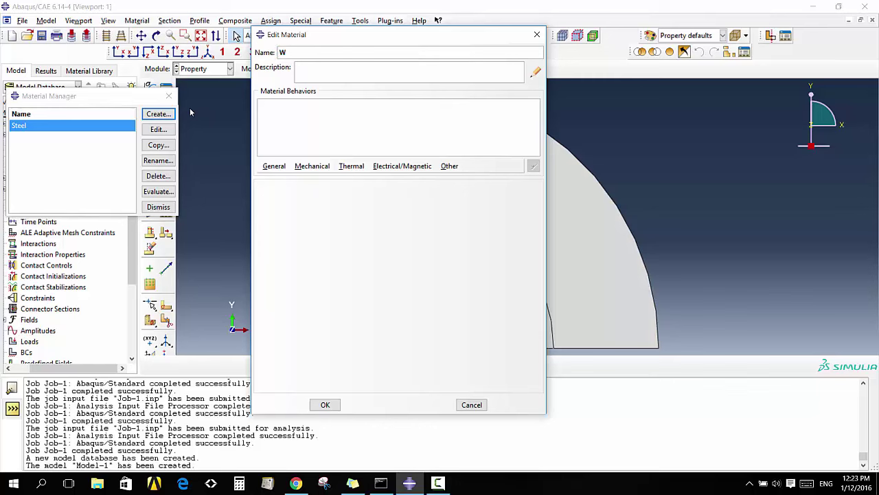
{"action": "type", "text": "OOL"}
{"action": "left_click", "coordinate": [267, 166]}
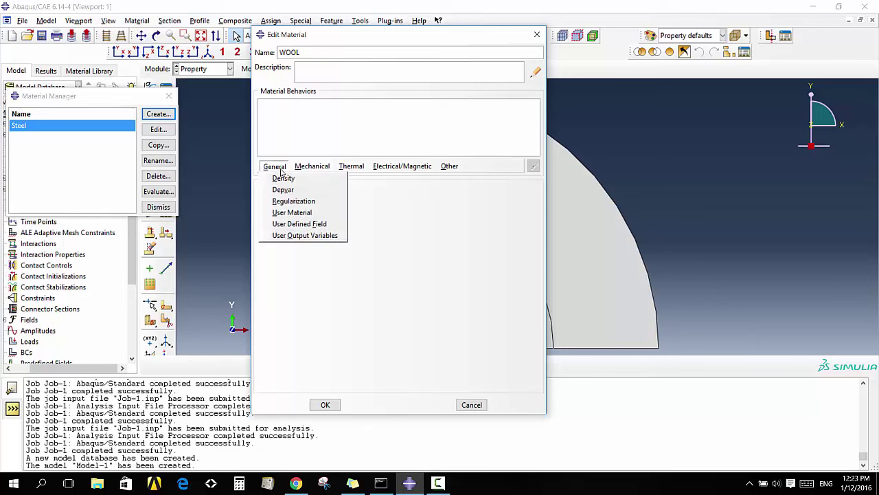
{"action": "left_click", "coordinate": [283, 174]}
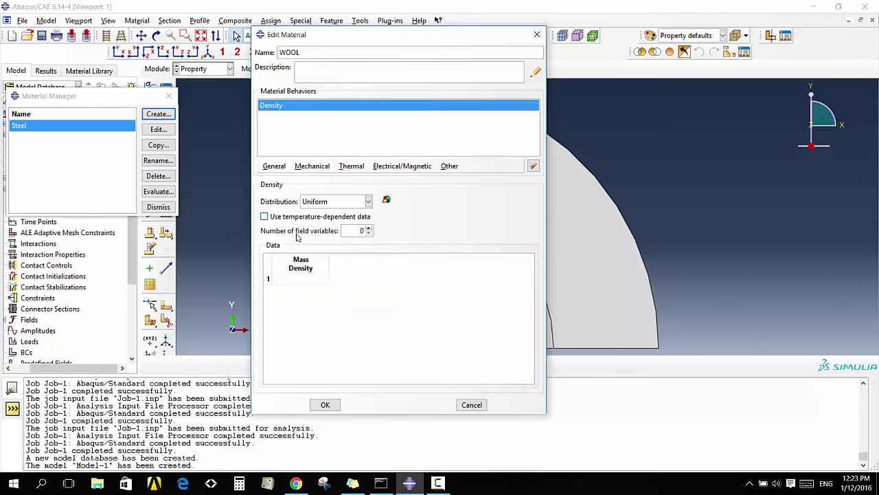
{"action": "left_click", "coordinate": [300, 279]}
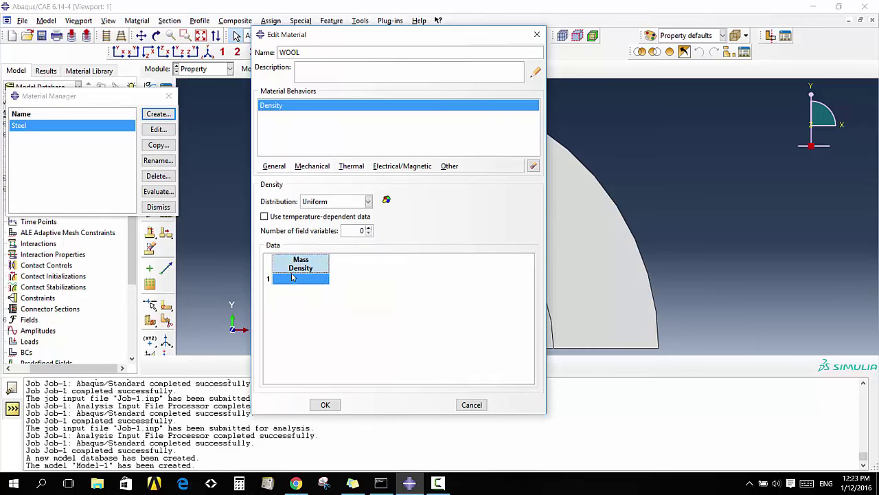
{"action": "left_click", "coordinate": [300, 279]}
{"action": "type", "text": "10"}
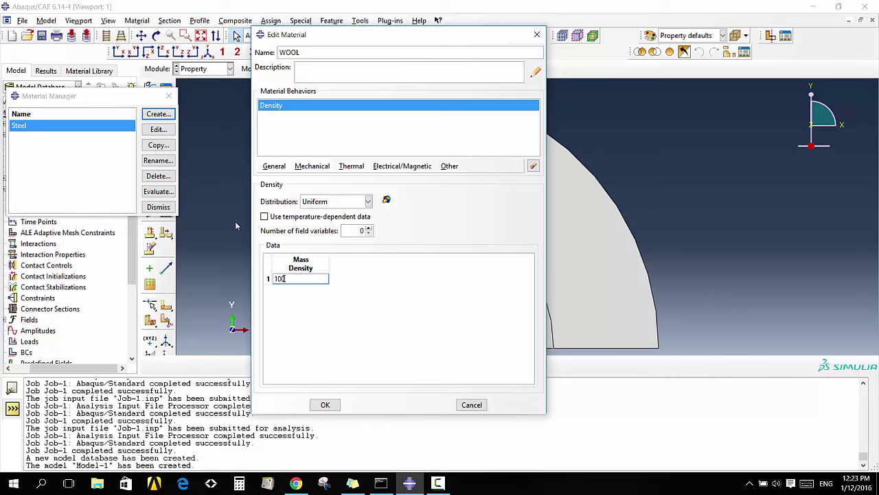
{"action": "type", "text": "0"}
Give WOOL Young's modulus 7e9 and Poisson's ratio 0.1, and add thermal expansion
{"action": "left_click", "coordinate": [313, 167]}
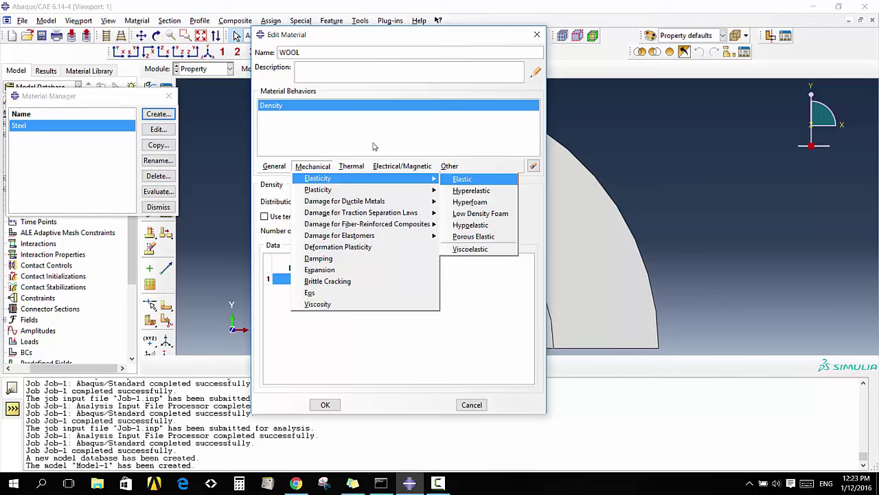
{"action": "left_click", "coordinate": [467, 179]}
{"action": "left_click", "coordinate": [299, 322]}
{"action": "type", "text": "7e"}
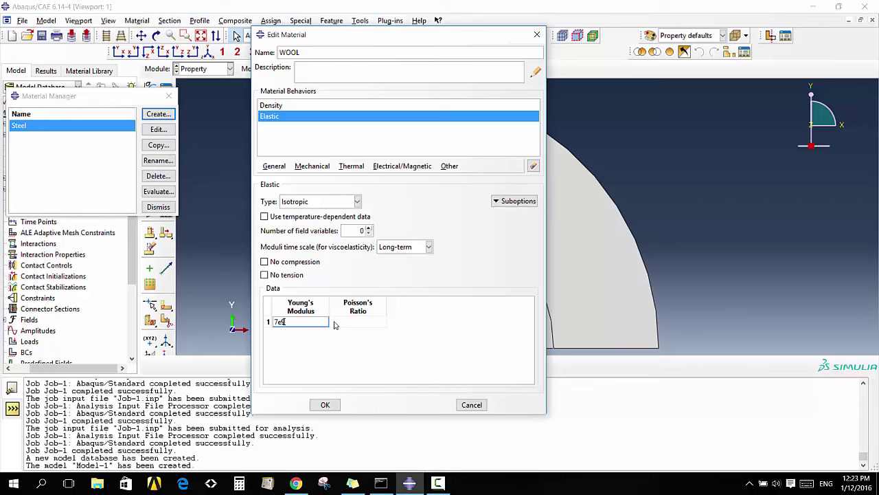
{"action": "type", "text": "9"}
{"action": "key", "text": "Tab"}
{"action": "type", "text": "0.1"}
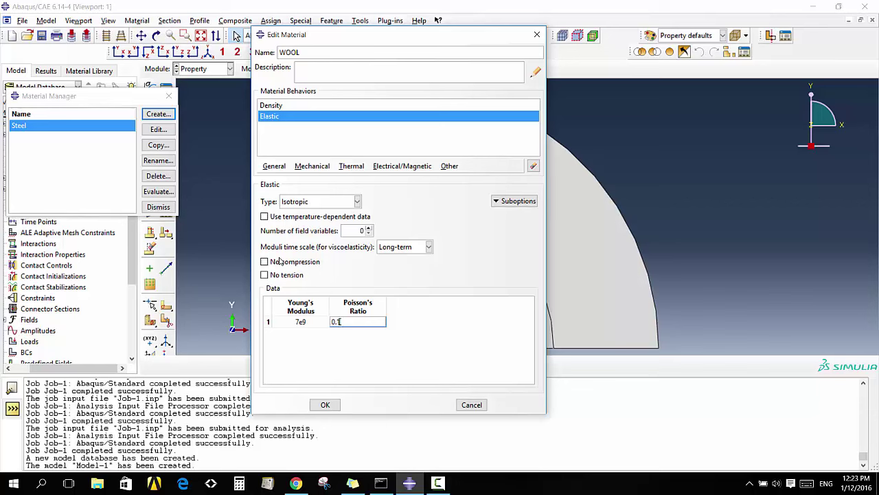
{"action": "left_click", "coordinate": [347, 166]}
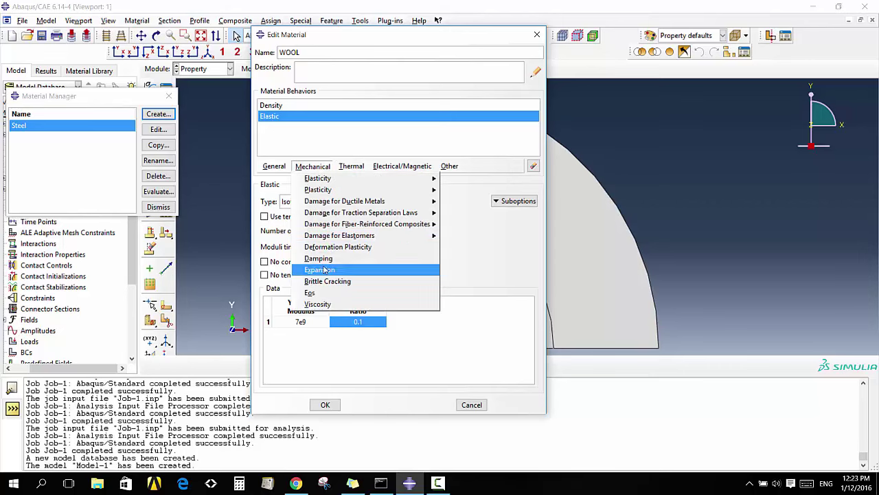
{"action": "left_click", "coordinate": [324, 270]}
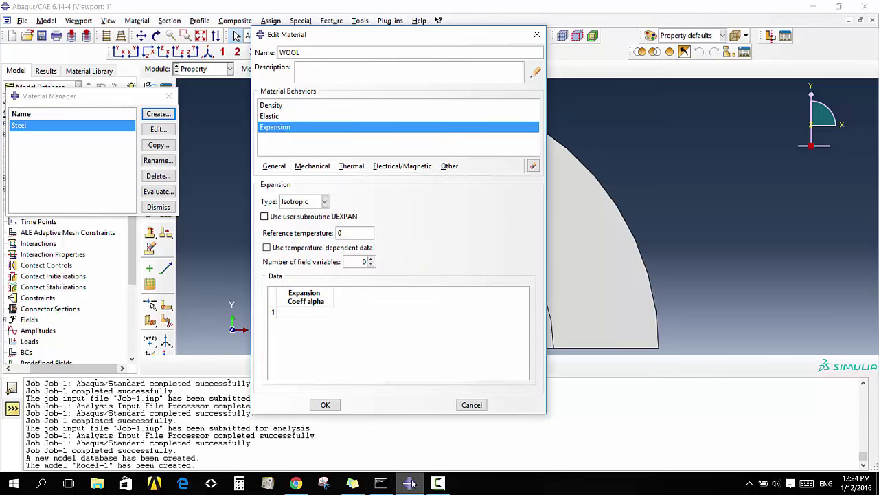
{"action": "left_click", "coordinate": [297, 484]}
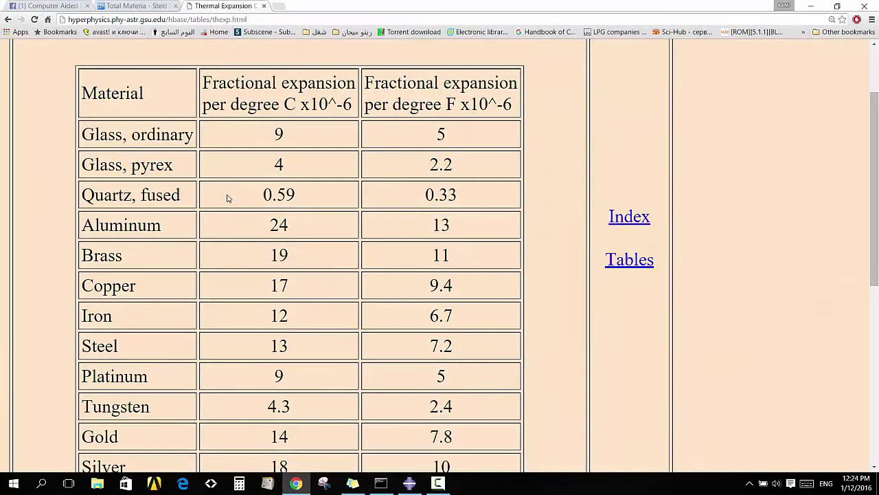
{"action": "double_click", "coordinate": [280, 134]}
{"action": "double_click", "coordinate": [280, 163]}
{"action": "left_click", "coordinate": [409, 483]}
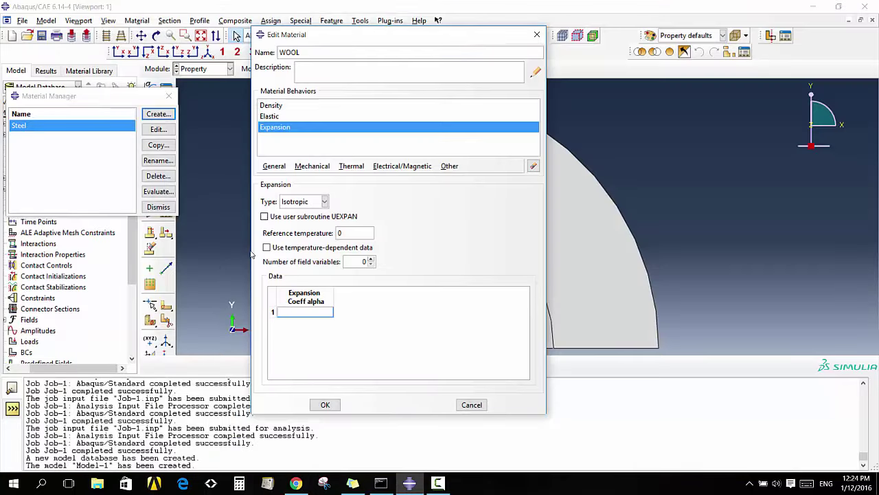
Set WOOL's expansion coefficient to 4e-6, checking the thermal expansion table
{"action": "type", "text": "1"}
{"action": "left_click", "coordinate": [297, 483]}
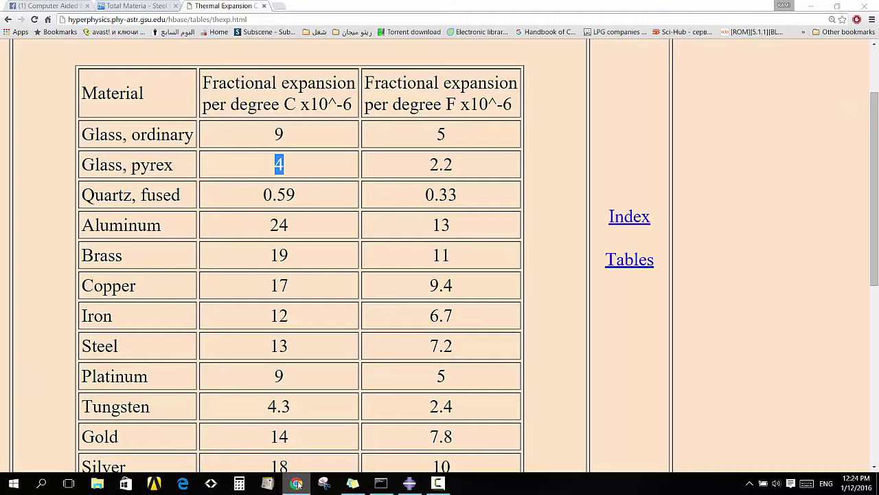
{"action": "left_click", "coordinate": [297, 483]}
{"action": "type", "text": "e-6"}
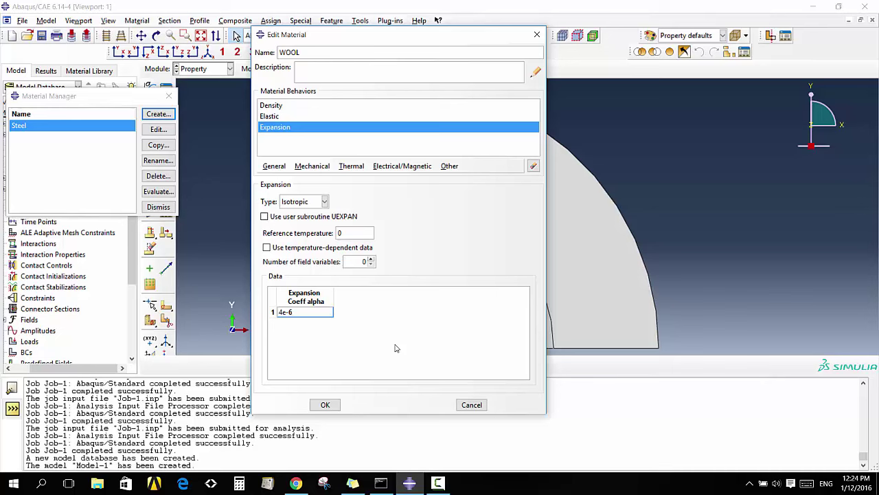
{"action": "key", "text": "Return"}
{"action": "left_click", "coordinate": [283, 276]}
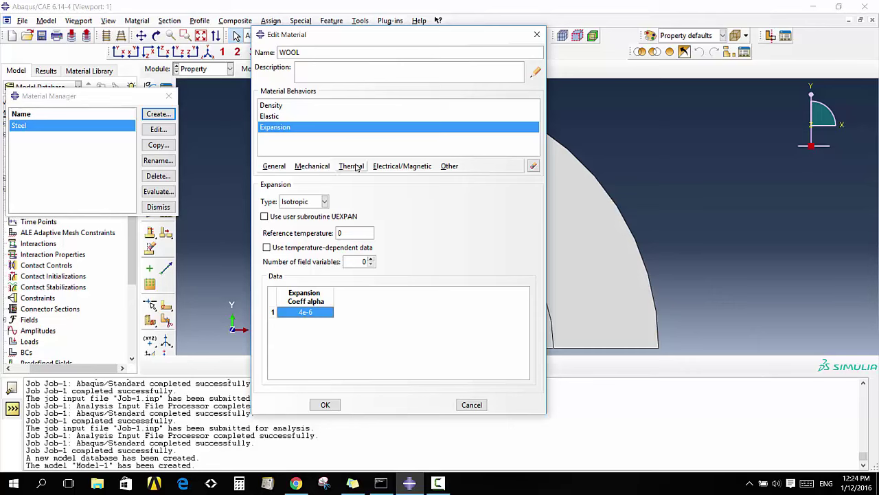
Add a thermal conductivity of 4 to WOOL and save the material
{"action": "left_click", "coordinate": [353, 170]}
{"action": "left_click", "coordinate": [365, 180]}
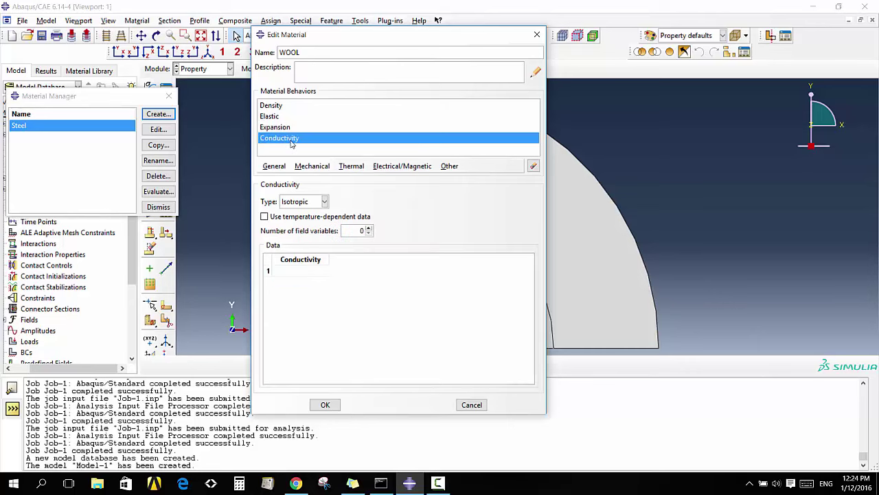
{"action": "left_click", "coordinate": [321, 270]}
{"action": "left_click", "coordinate": [324, 404]}
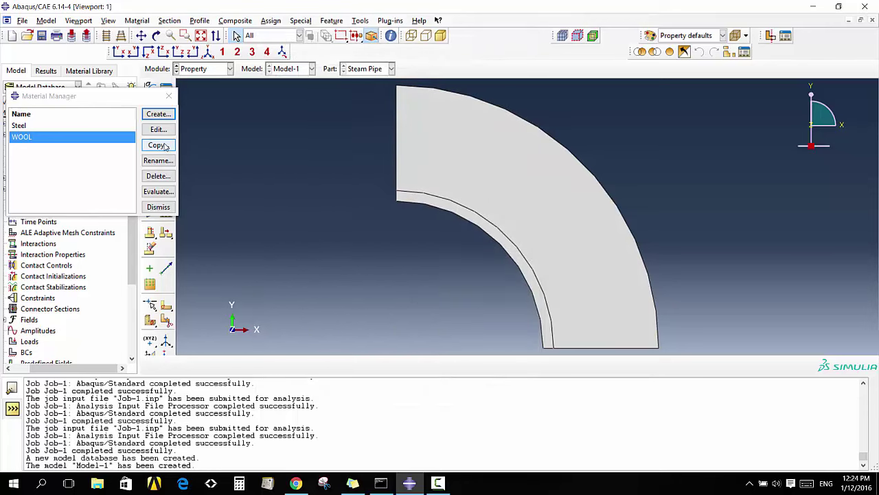
Create a solid homogeneous section named 'steel' that uses the Steel material
{"action": "left_click", "coordinate": [169, 96]}
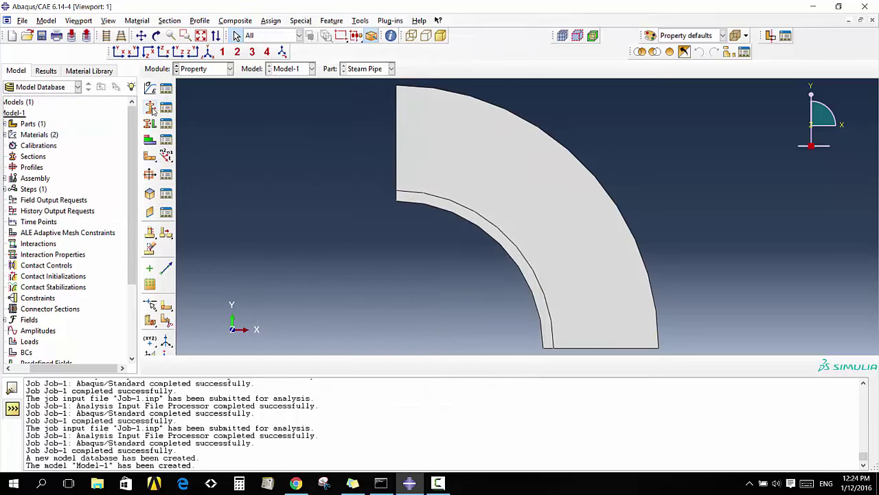
{"action": "left_click", "coordinate": [150, 108]}
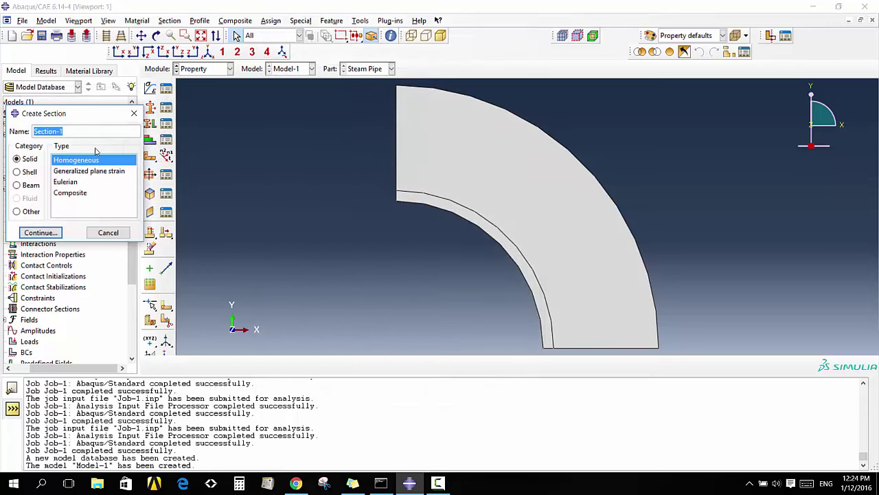
{"action": "type", "text": "steel"}
{"action": "left_click", "coordinate": [45, 233]}
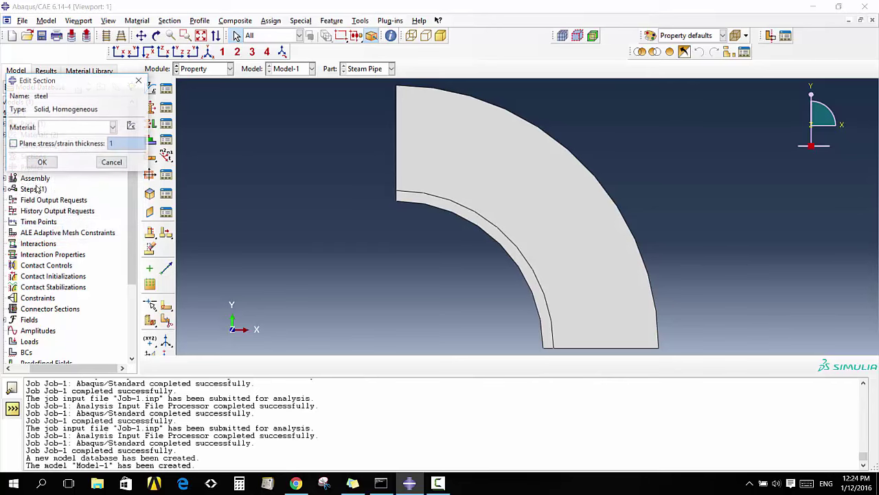
{"action": "left_click", "coordinate": [68, 127]}
{"action": "left_click", "coordinate": [72, 142]}
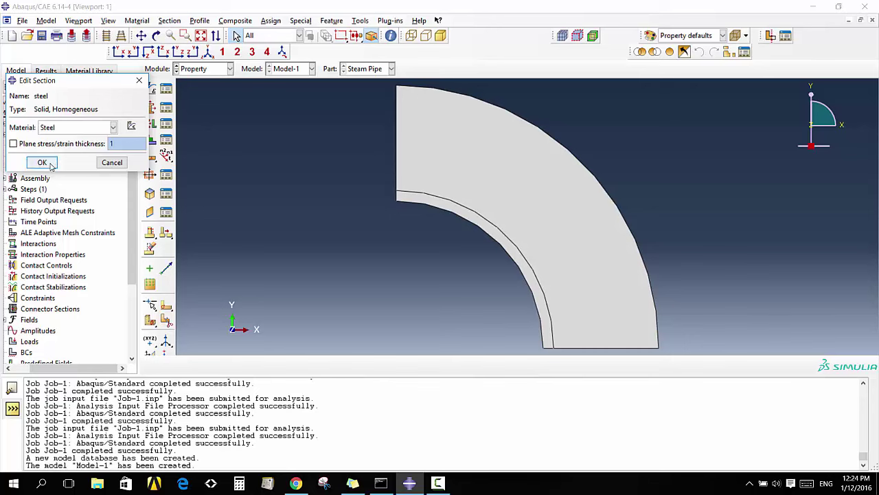
{"action": "left_click", "coordinate": [50, 164]}
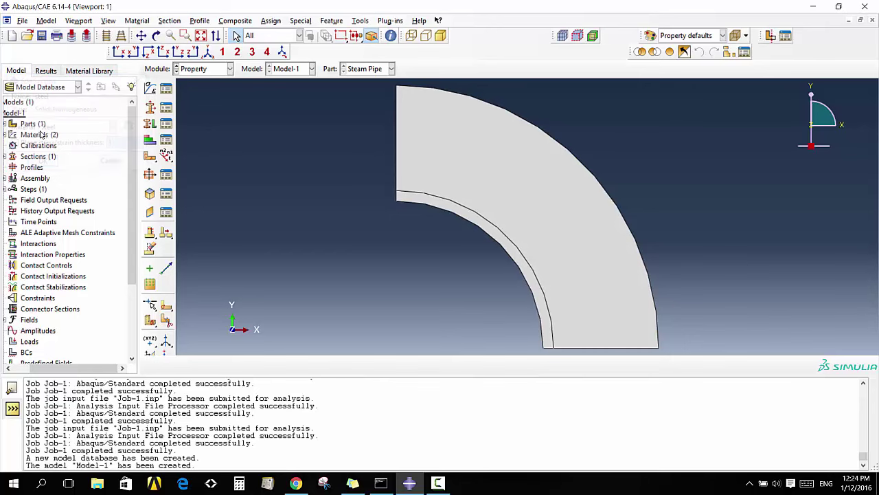
Create a second solid homogeneous section, Section-2, that uses the WOOL material
{"action": "left_click", "coordinate": [152, 110]}
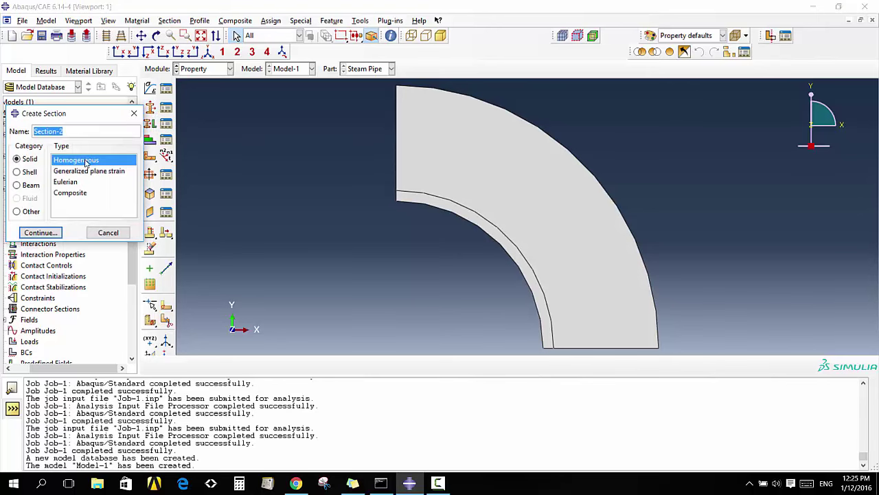
{"action": "left_click", "coordinate": [41, 233]}
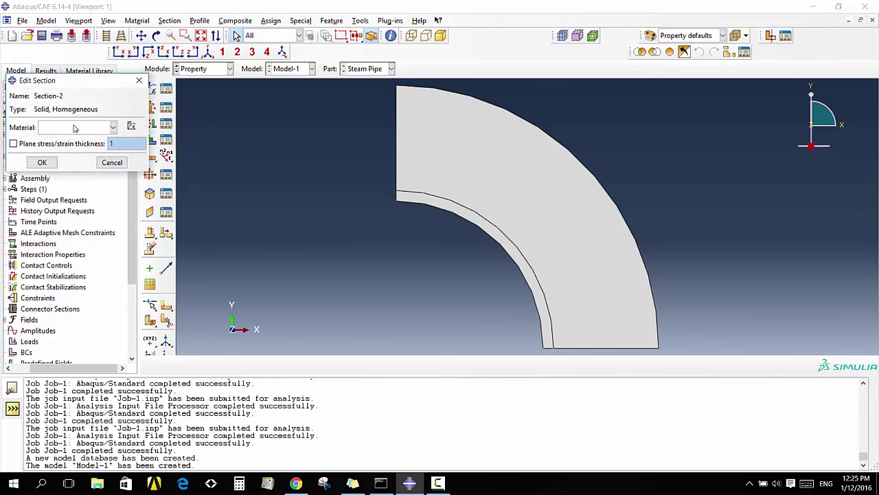
{"action": "left_click", "coordinate": [75, 128]}
{"action": "left_click", "coordinate": [60, 152]}
{"action": "left_click", "coordinate": [42, 162]}
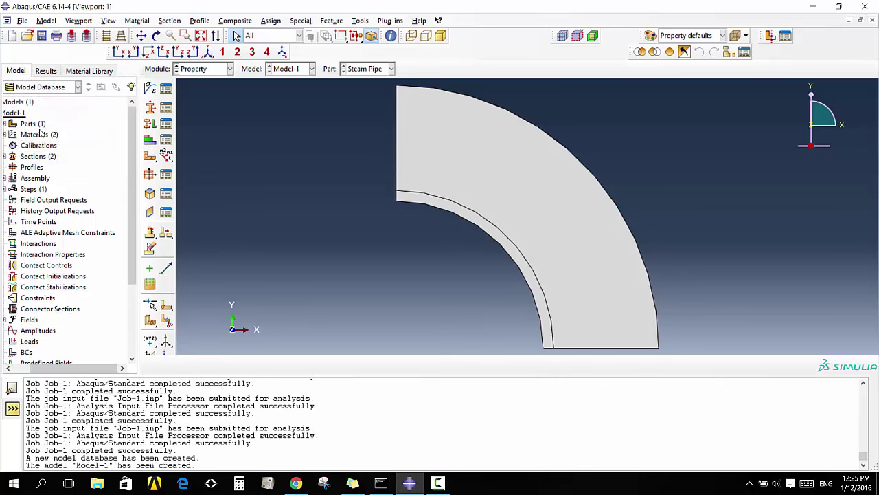
Assign Section-2 (WOOL) to the large outer region of the pipe
{"action": "left_click", "coordinate": [150, 123]}
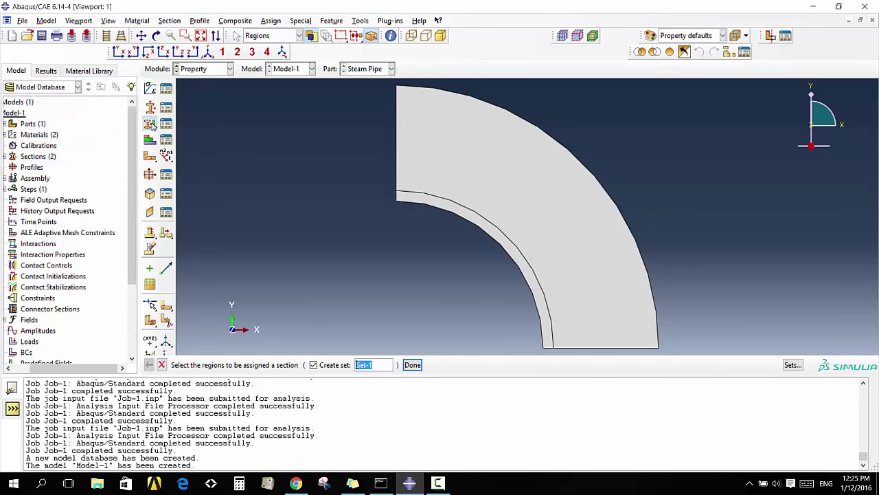
{"action": "left_click", "coordinate": [400, 192]}
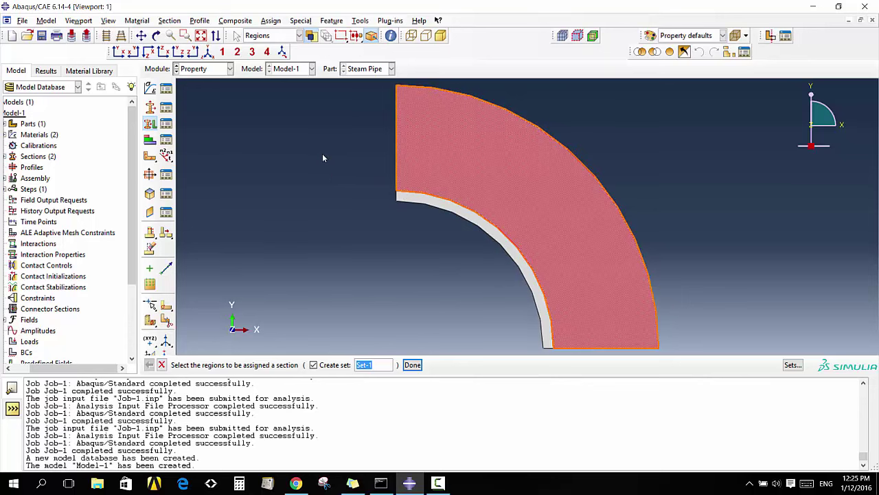
{"action": "left_click", "coordinate": [412, 365]}
{"action": "left_click", "coordinate": [110, 143]}
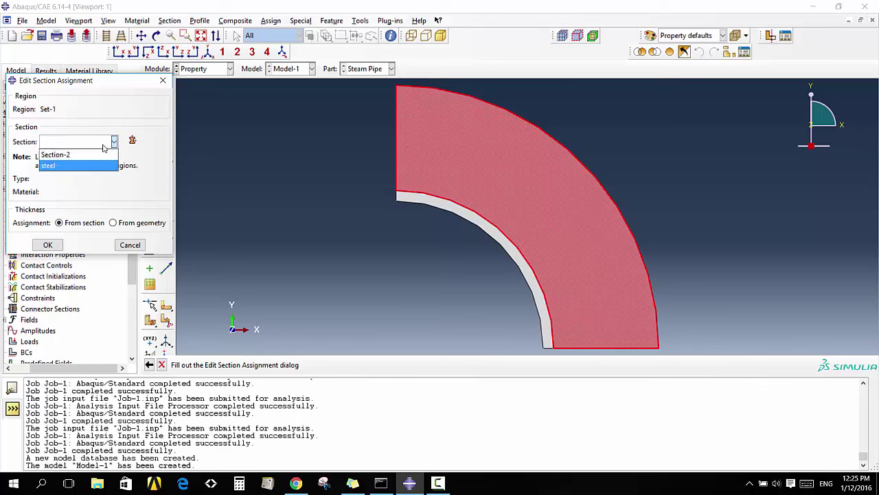
{"action": "left_click", "coordinate": [69, 131]}
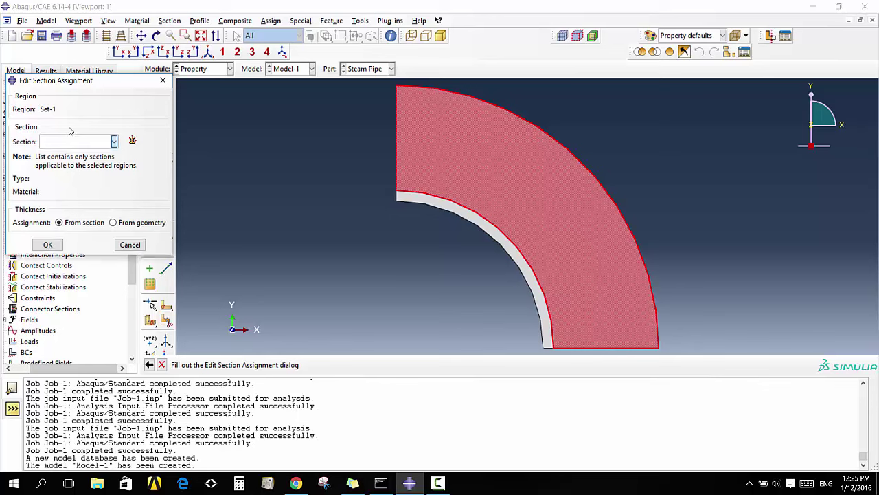
{"action": "left_click", "coordinate": [48, 244]}
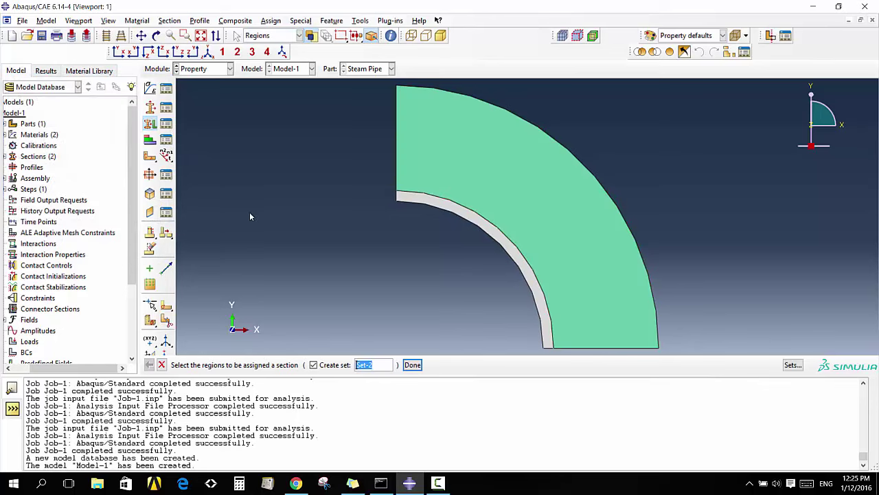
Assign the steel section to the thin inner ring of the pipe
{"action": "left_click", "coordinate": [442, 206]}
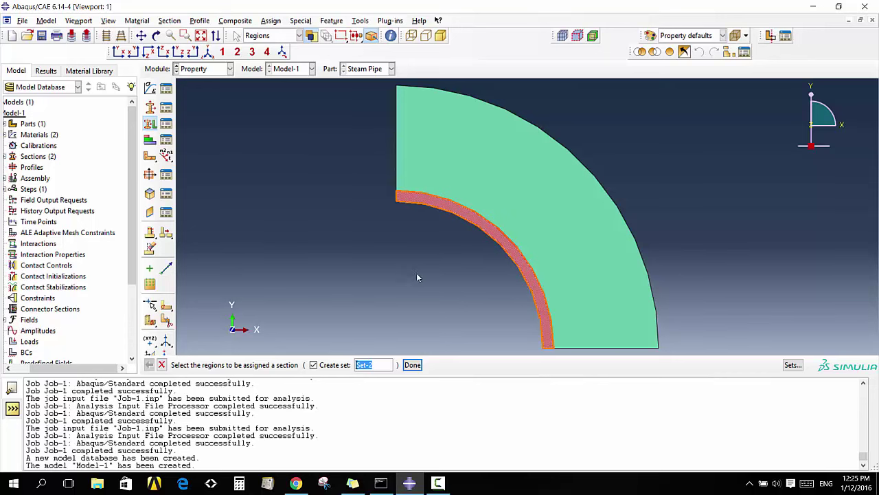
{"action": "left_click", "coordinate": [413, 365]}
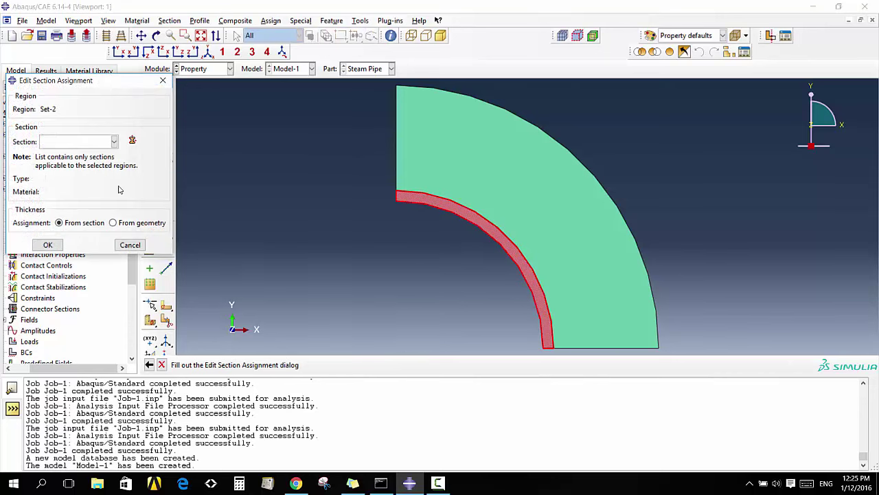
{"action": "left_click", "coordinate": [114, 142]}
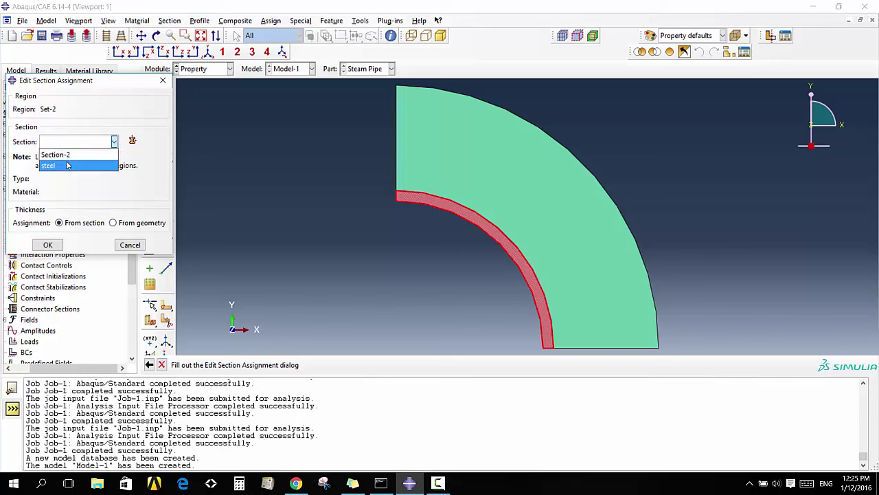
{"action": "left_click", "coordinate": [66, 166]}
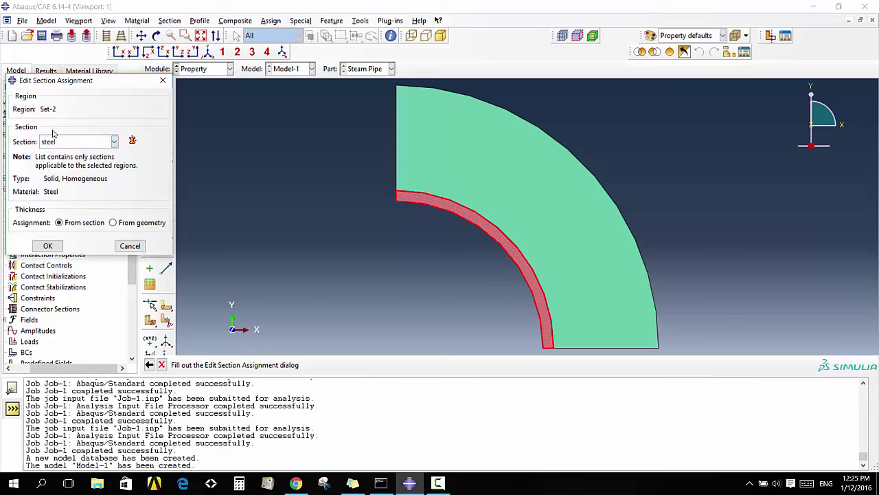
{"action": "left_click", "coordinate": [49, 247]}
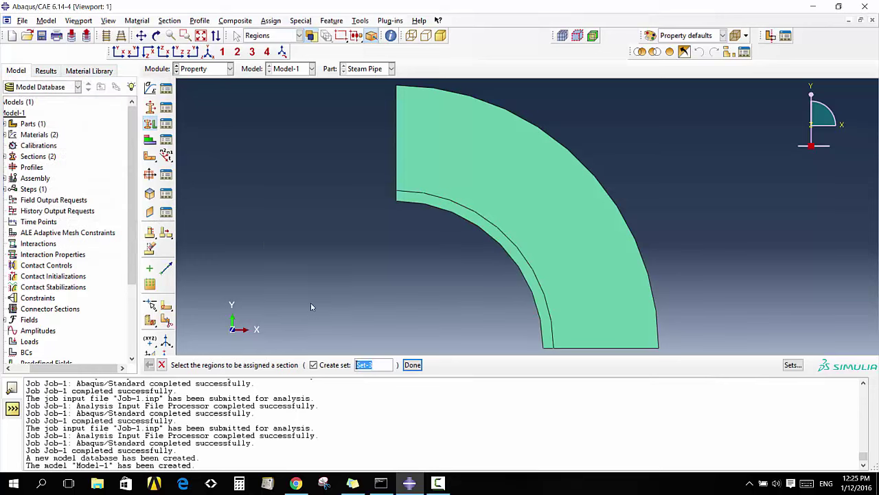
{"action": "left_click", "coordinate": [162, 365]}
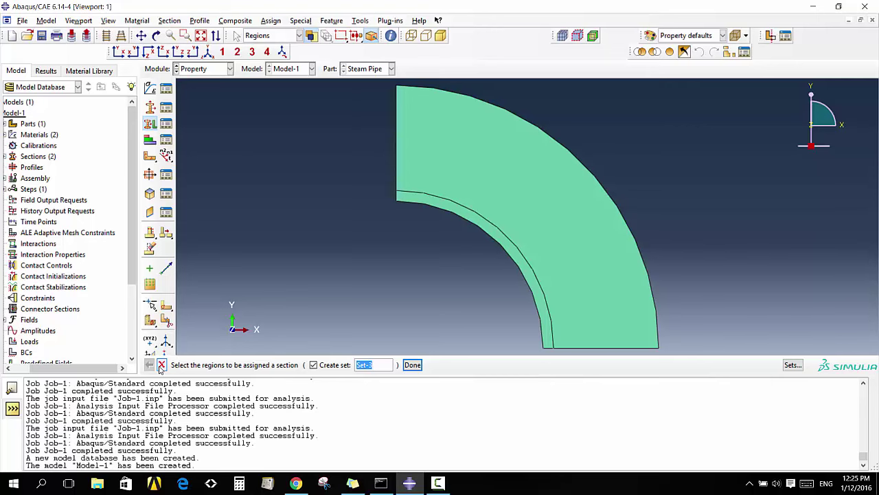
Add an independent Steam Pipe instance to the assembly in the Assembly module
{"action": "left_click", "coordinate": [209, 68]}
{"action": "left_click", "coordinate": [185, 103]}
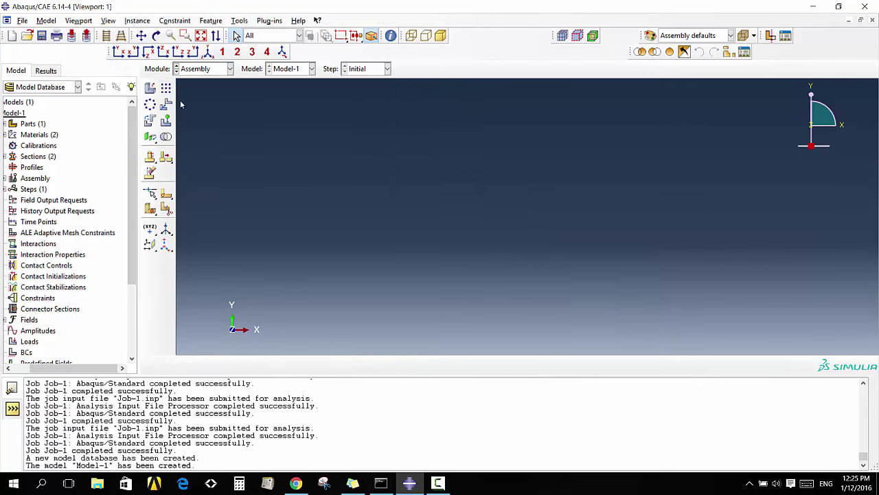
{"action": "left_click", "coordinate": [150, 88]}
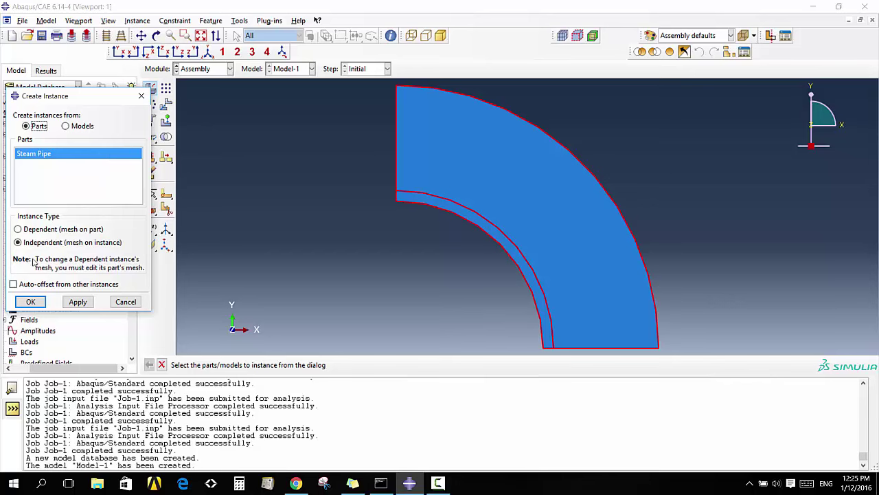
{"action": "left_click", "coordinate": [30, 301]}
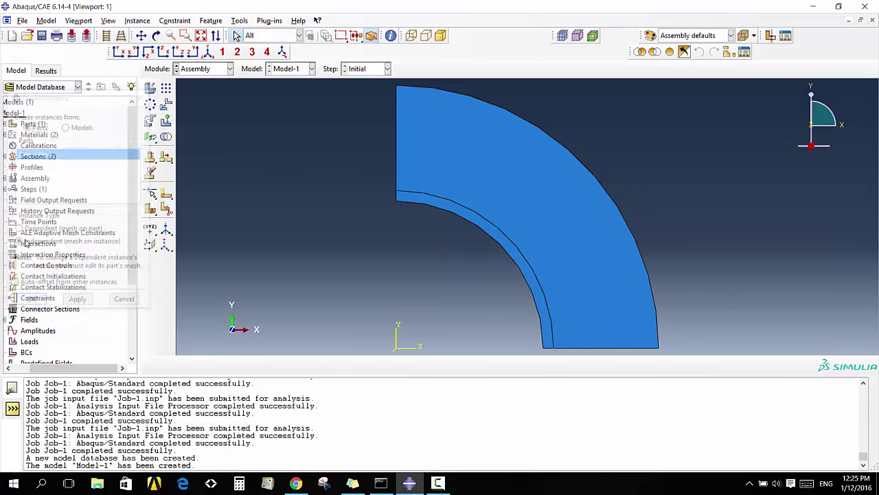
{"action": "left_click", "coordinate": [210, 73]}
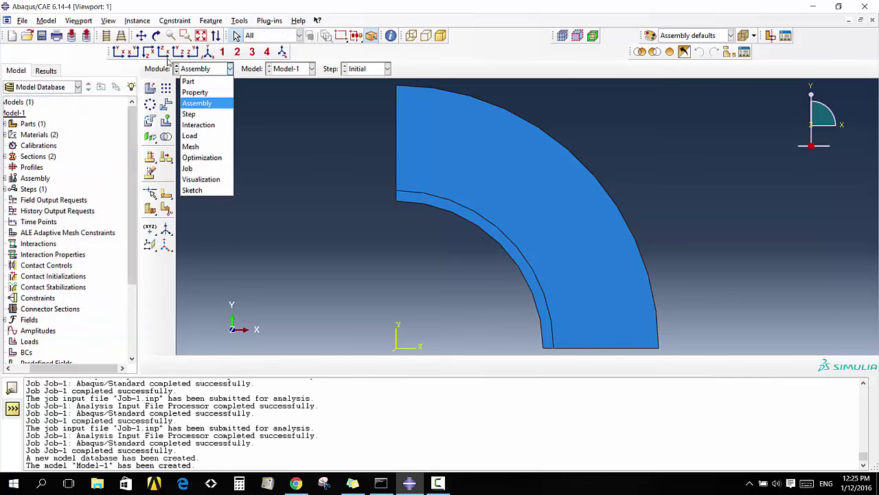
{"action": "left_click", "coordinate": [203, 112]}
Create Step-1 as a Coupled temp-displacement step with a steady-state response
{"action": "left_click", "coordinate": [151, 89]}
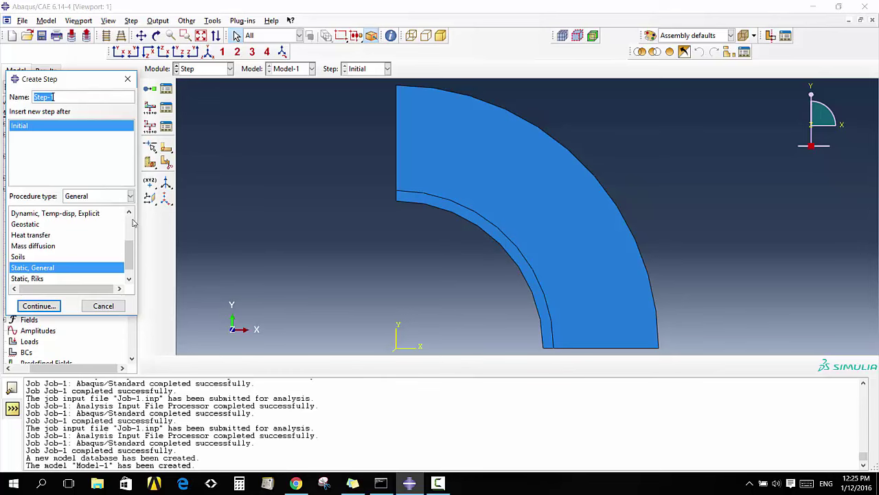
{"action": "scroll", "coordinate": [134, 222], "scroll_direction": "up", "scroll_amount": 2}
{"action": "left_click", "coordinate": [97, 214]}
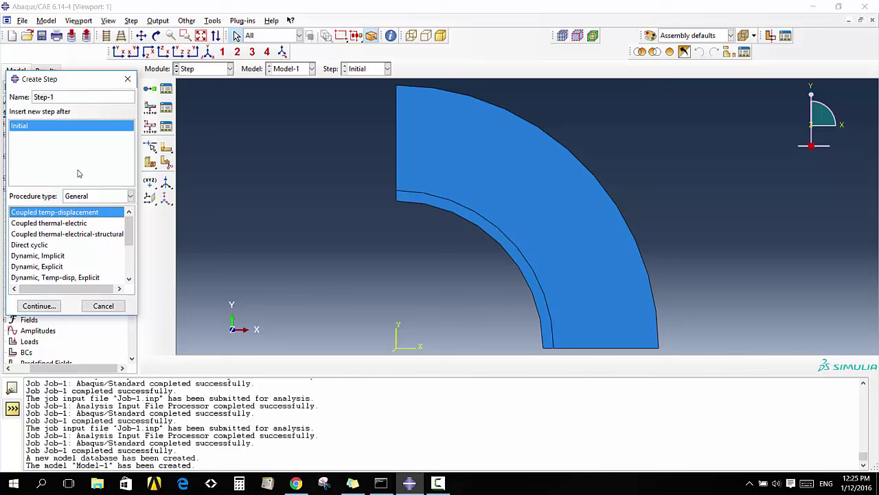
{"action": "left_click", "coordinate": [39, 306]}
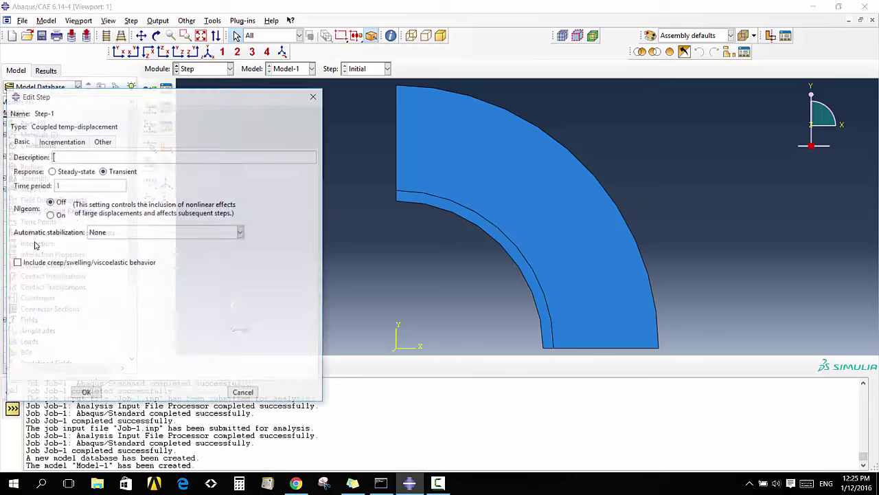
{"action": "left_click", "coordinate": [52, 171]}
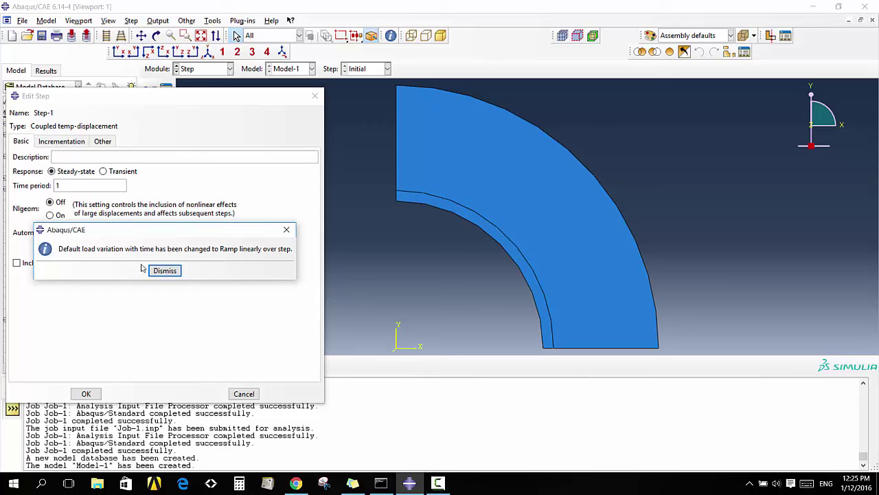
{"action": "left_click", "coordinate": [164, 271]}
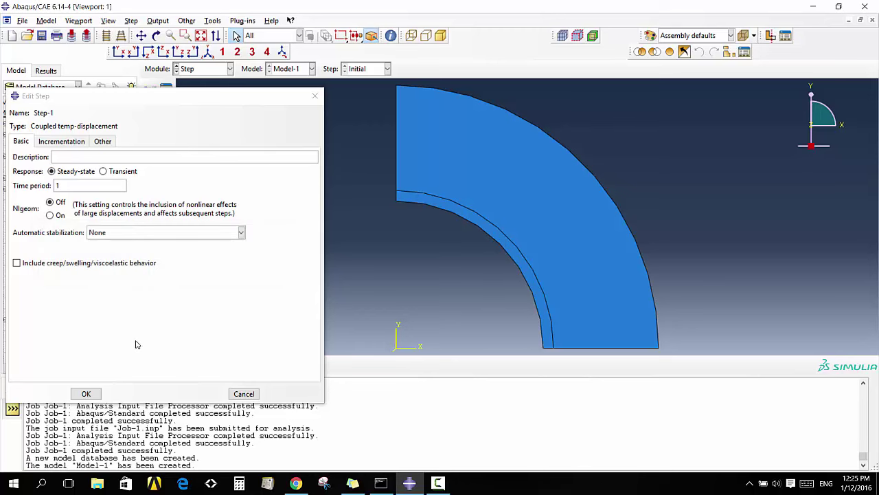
{"action": "left_click", "coordinate": [85, 393]}
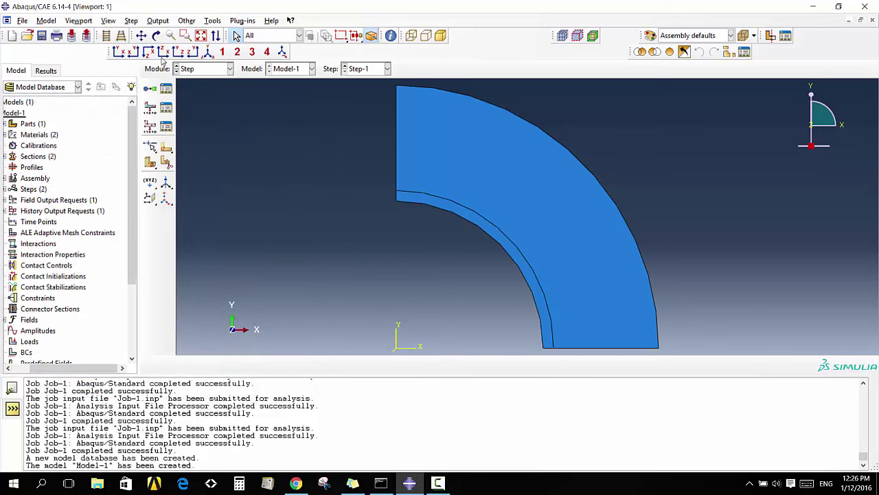
{"action": "left_click", "coordinate": [206, 69]}
In the Interaction module, start a surface film interaction and cancel an accidental Contact Controls dialog
{"action": "left_click", "coordinate": [200, 123]}
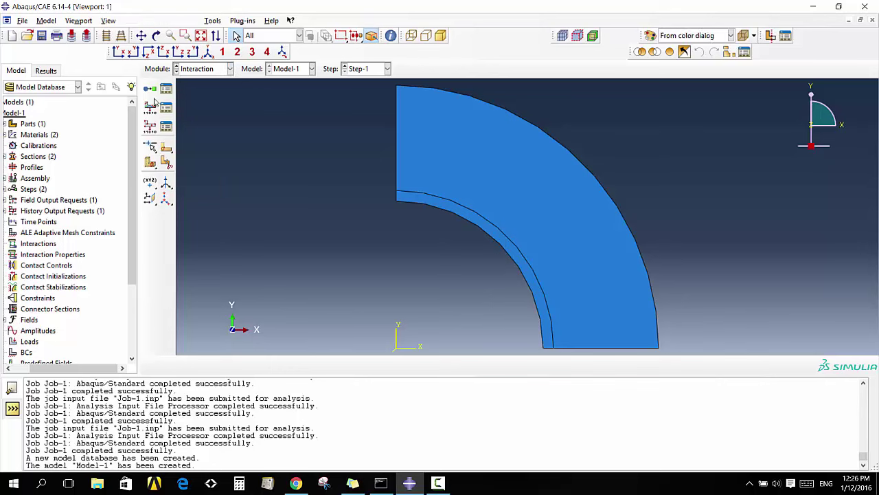
{"action": "left_click", "coordinate": [153, 89]}
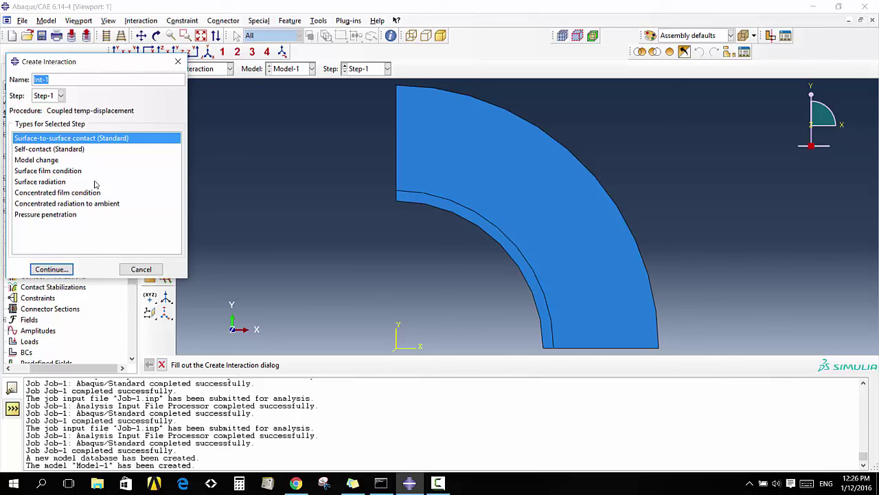
{"action": "left_click", "coordinate": [68, 170]}
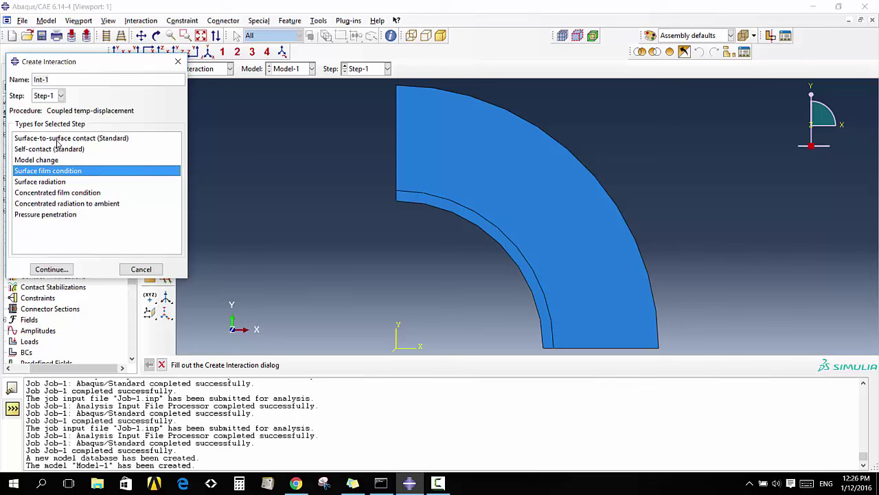
{"action": "left_click", "coordinate": [48, 267]}
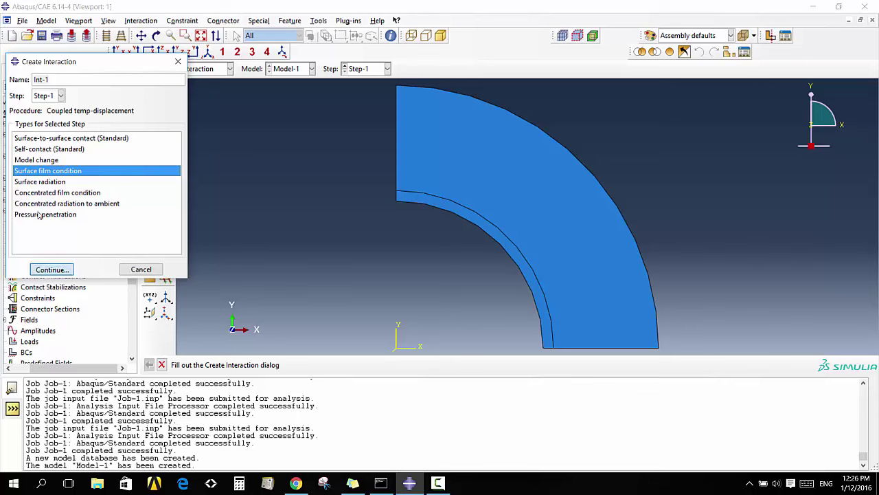
{"action": "double_click", "coordinate": [83, 266]}
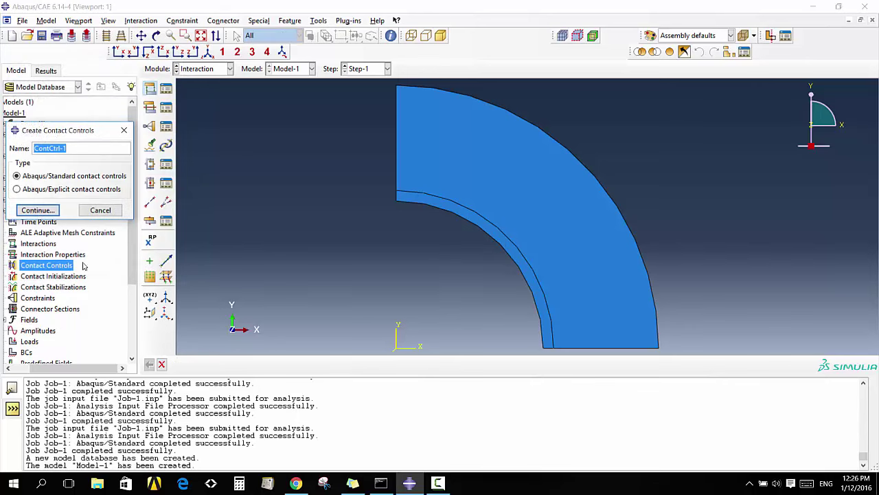
{"action": "left_click", "coordinate": [100, 210]}
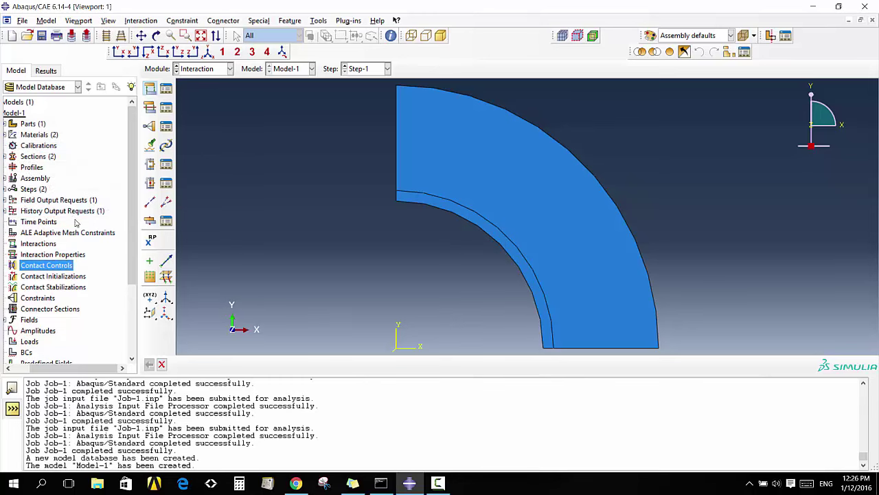
{"action": "left_click", "coordinate": [20, 244]}
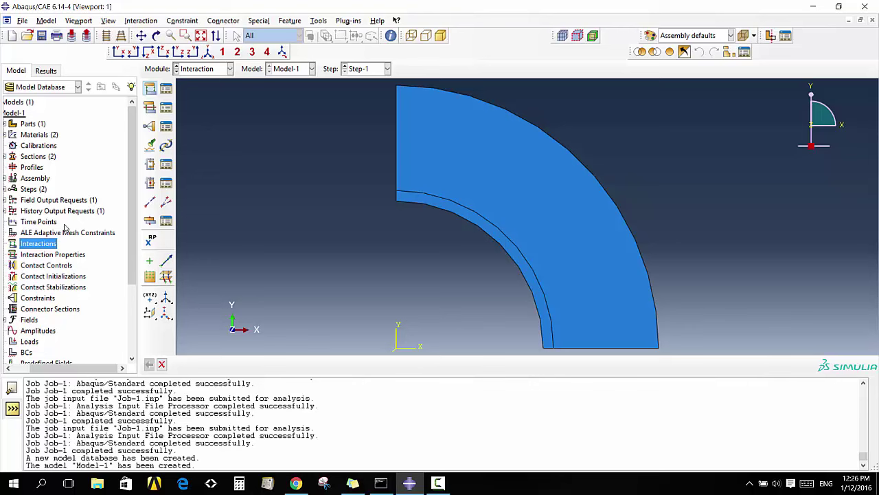
Create surface film condition Int-1 on the inner arc with coefficient 150 and sink temperature 450
{"action": "left_click", "coordinate": [150, 89]}
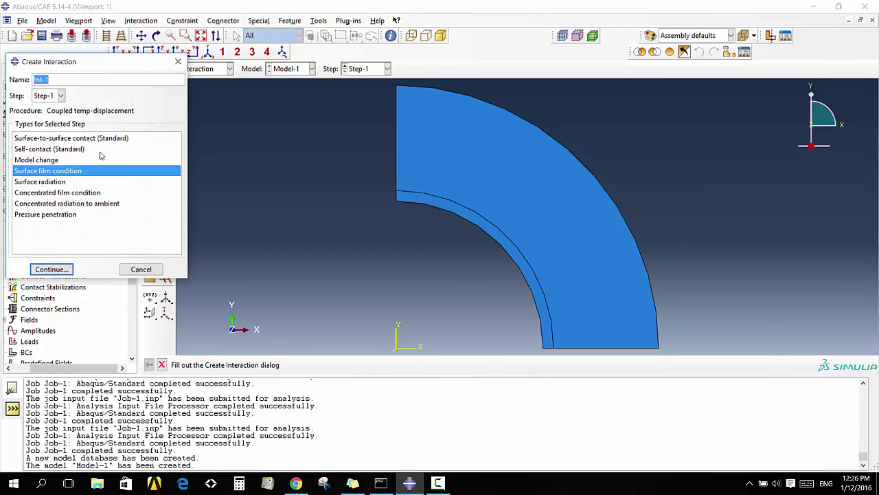
{"action": "left_click", "coordinate": [54, 270]}
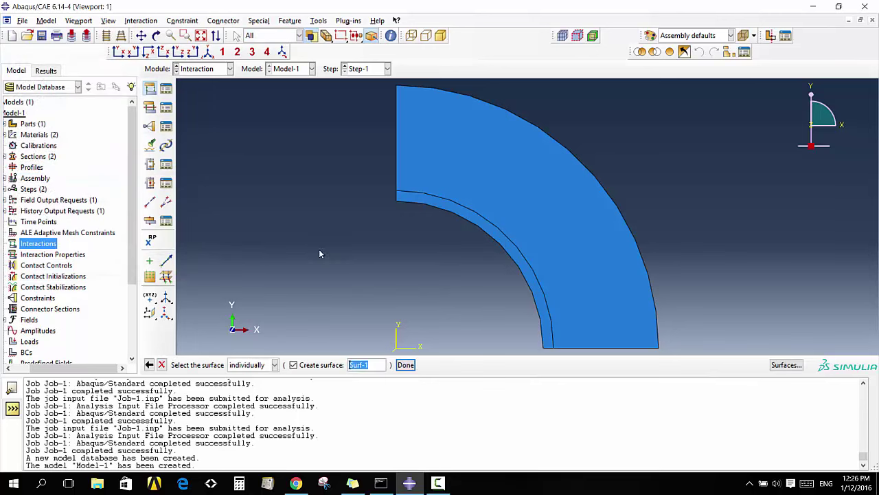
{"action": "left_click", "coordinate": [475, 230]}
{"action": "left_click", "coordinate": [406, 364]}
{"action": "type", "text": "150"}
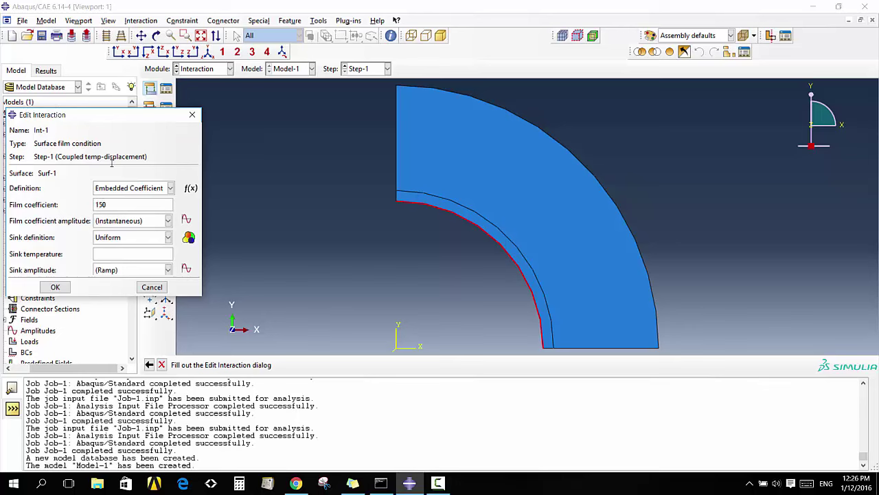
{"action": "key", "text": "Tab"}
{"action": "key", "text": "Tab"}
{"action": "type", "text": "450"}
{"action": "left_click", "coordinate": [56, 288]}
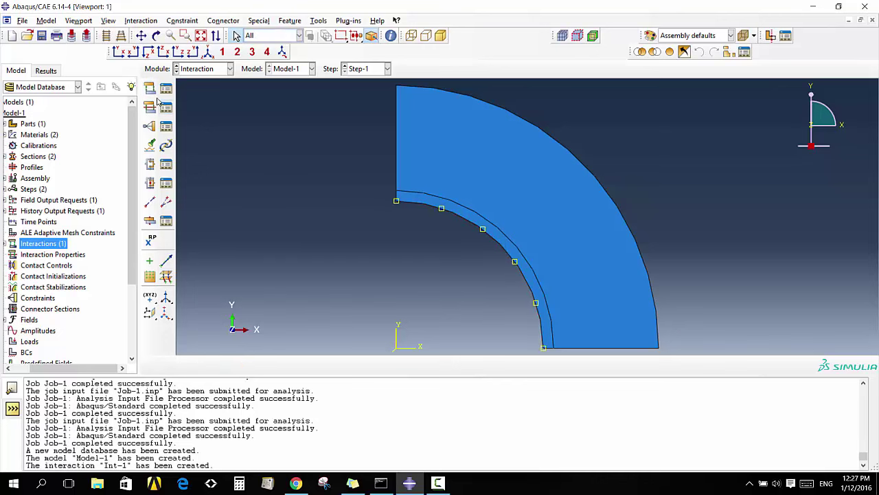
Add film condition Int-2 on the outer arc with film coefficient 20 and sink temperature 20
{"action": "left_click", "coordinate": [150, 89]}
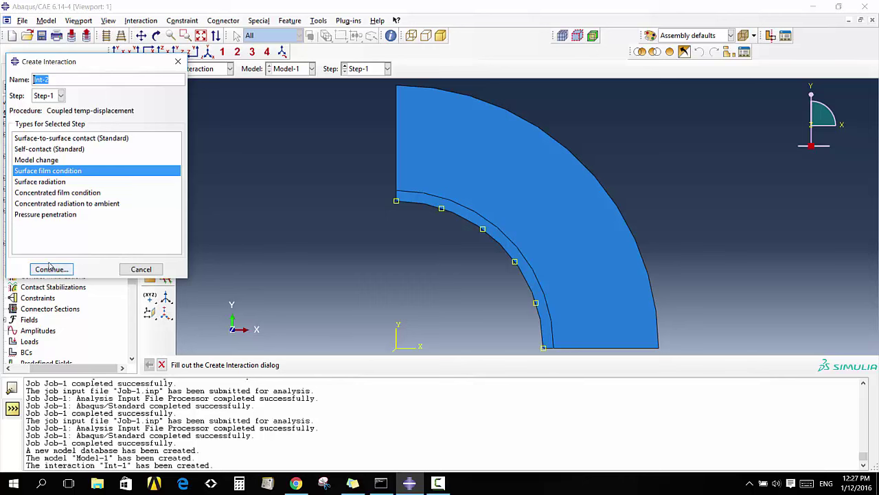
{"action": "left_click", "coordinate": [49, 270]}
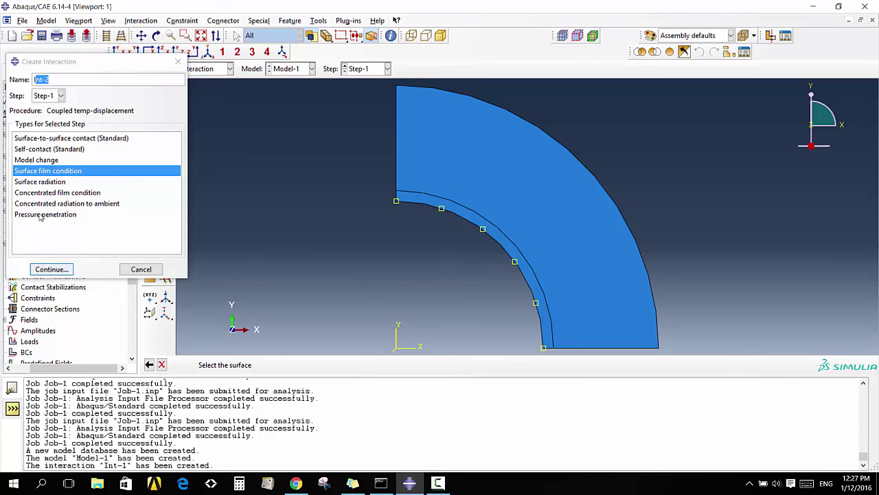
{"action": "left_click", "coordinate": [496, 106]}
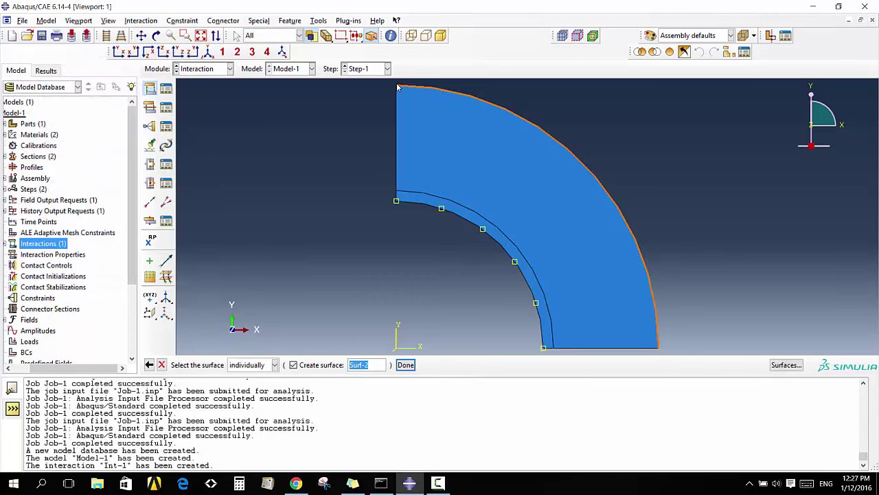
{"action": "left_click", "coordinate": [414, 365]}
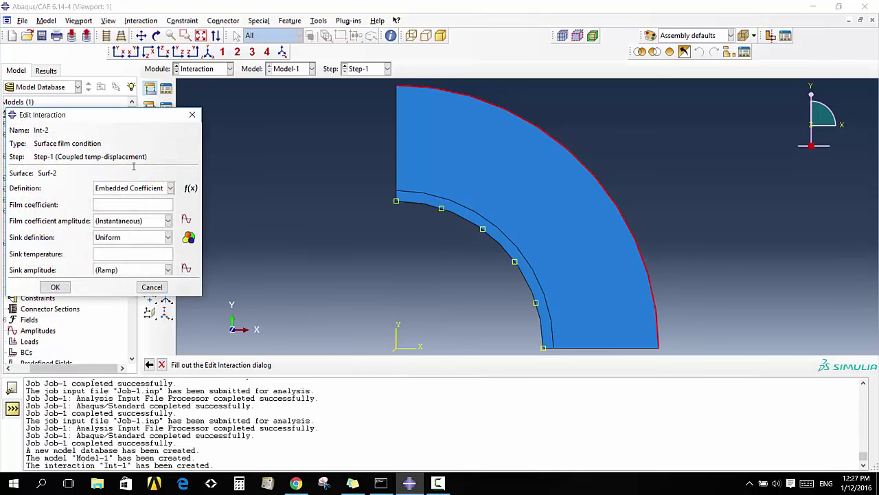
{"action": "type", "text": "20"}
{"action": "type", "text": "20"}
{"action": "left_click", "coordinate": [59, 289]}
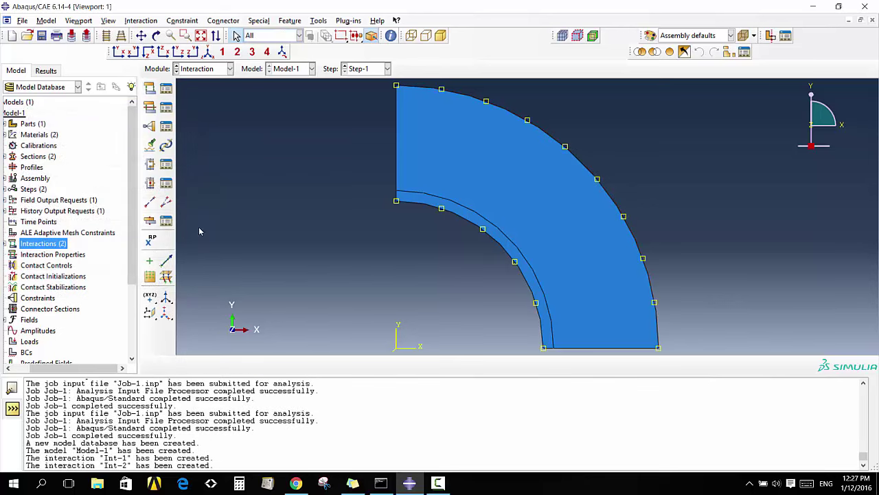
Start a load in the wrong module and dismiss the connector section dialog that appears
{"action": "left_click", "coordinate": [227, 71]}
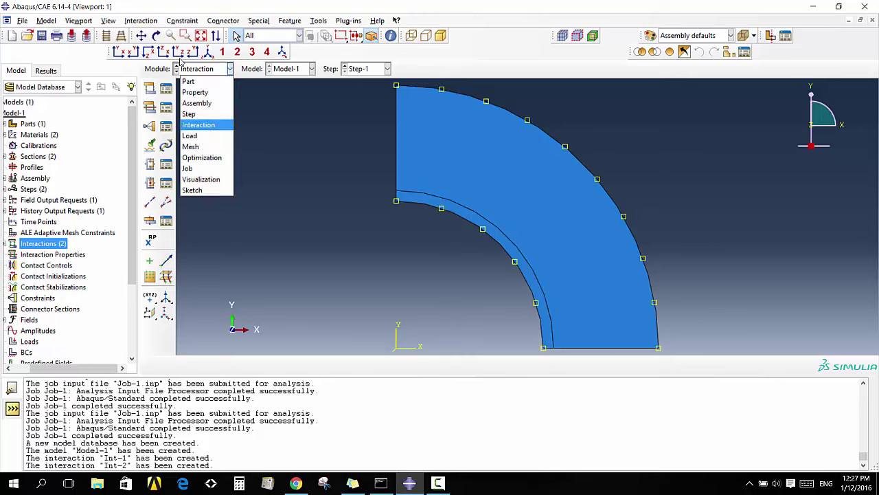
{"action": "left_click", "coordinate": [200, 135]}
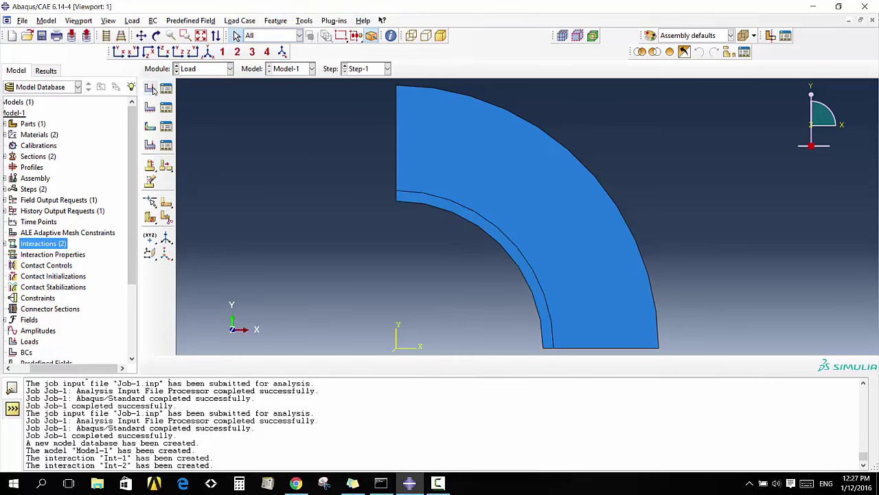
{"action": "left_click", "coordinate": [150, 88]}
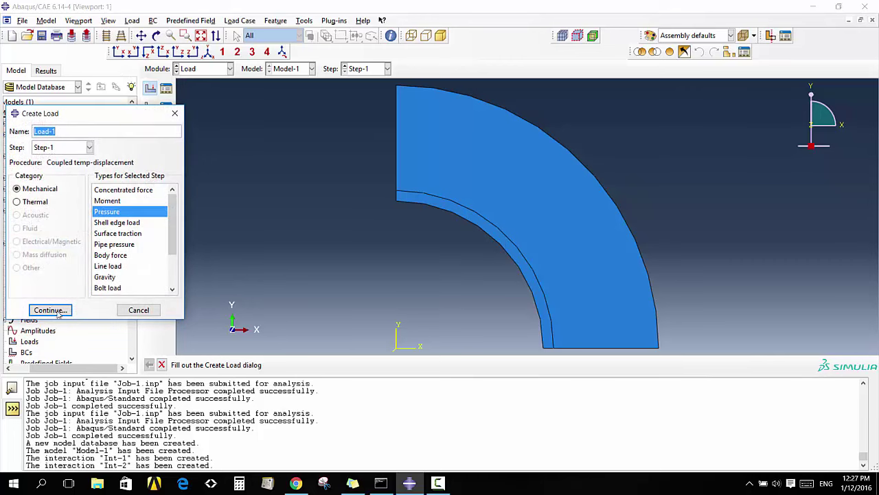
{"action": "left_click", "coordinate": [59, 313]}
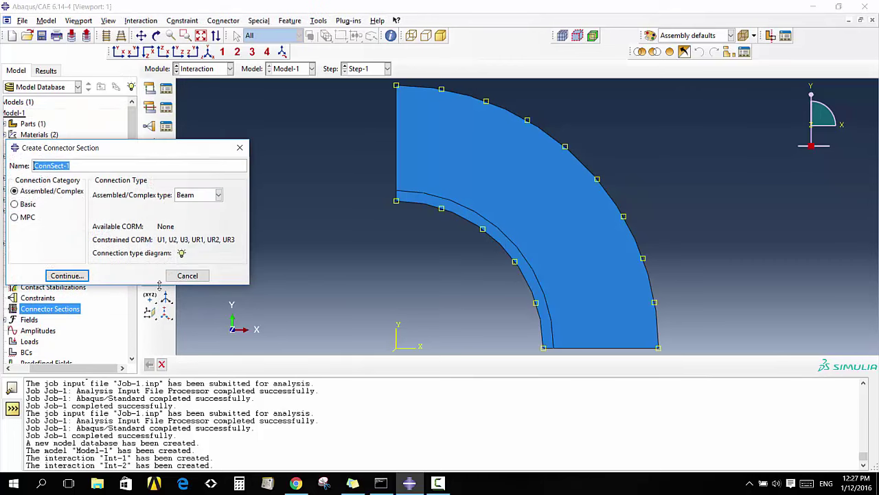
{"action": "left_click", "coordinate": [188, 275]}
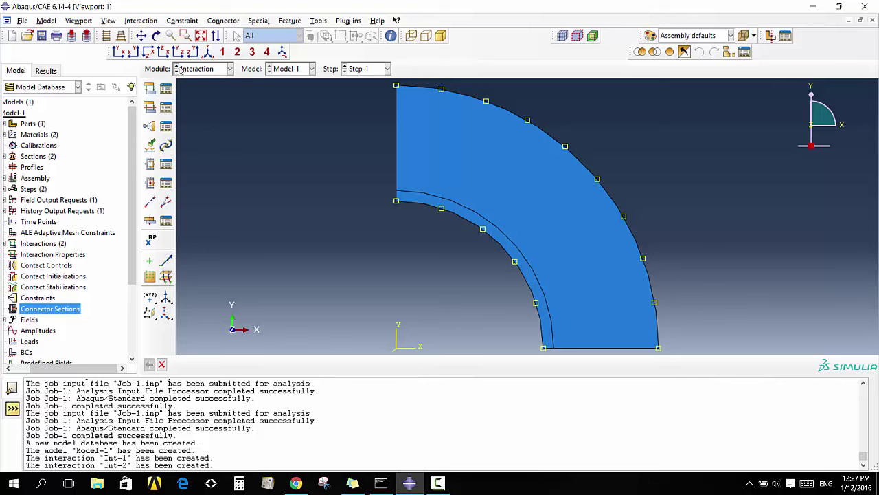
In the Load module, apply pressure Load-1 of magnitude 5e5 to the inner arc edge
{"action": "left_click", "coordinate": [184, 70]}
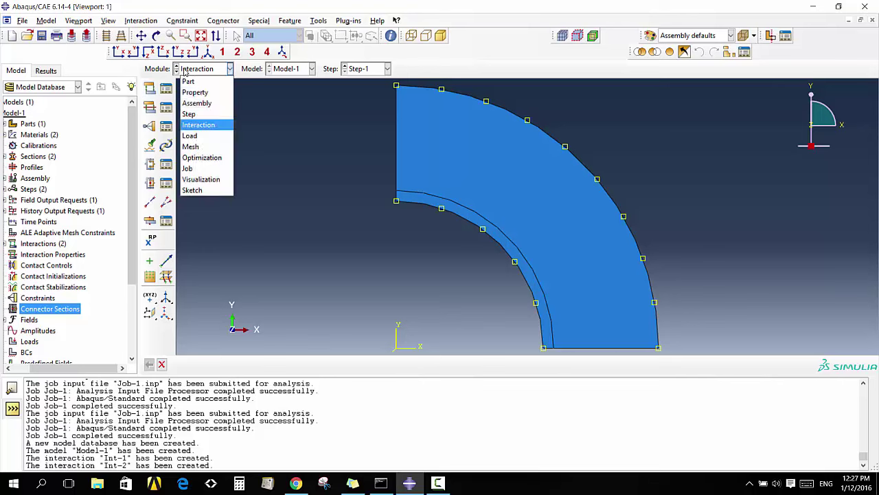
{"action": "left_click", "coordinate": [190, 135]}
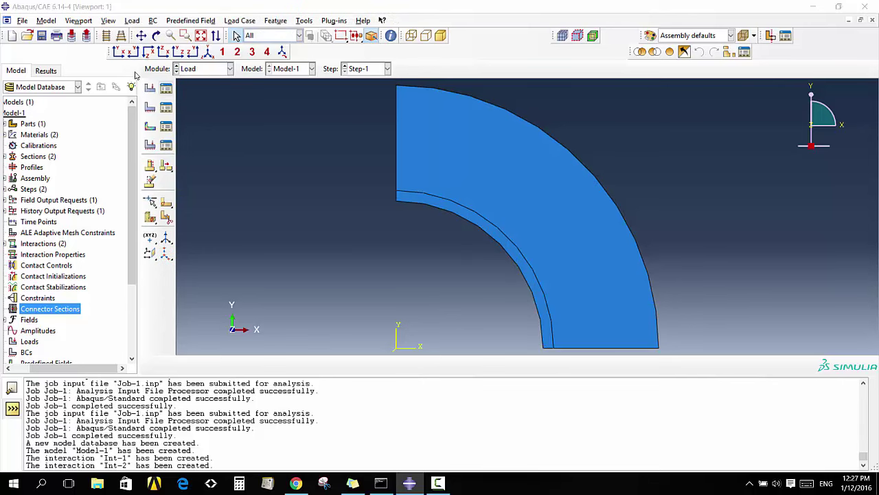
{"action": "left_click", "coordinate": [166, 88]}
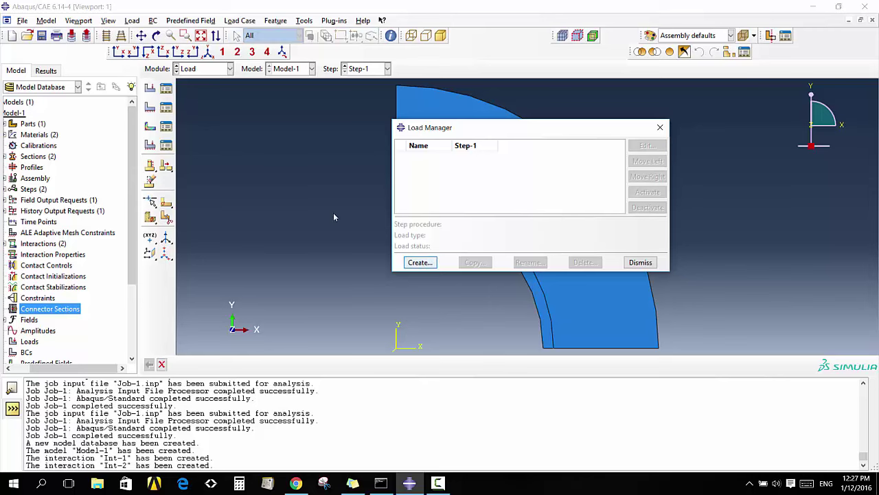
{"action": "left_click", "coordinate": [420, 261]}
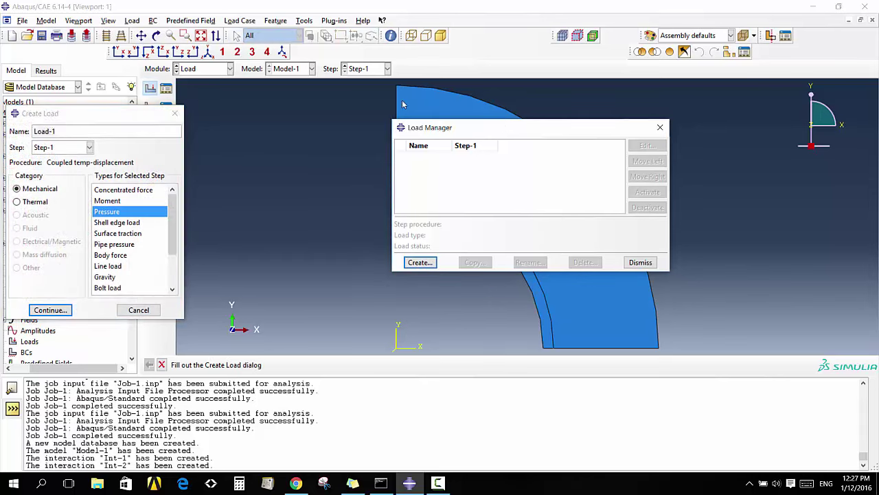
{"action": "left_click_drag", "start_coordinate": [494, 130], "coordinate": [711, 122]}
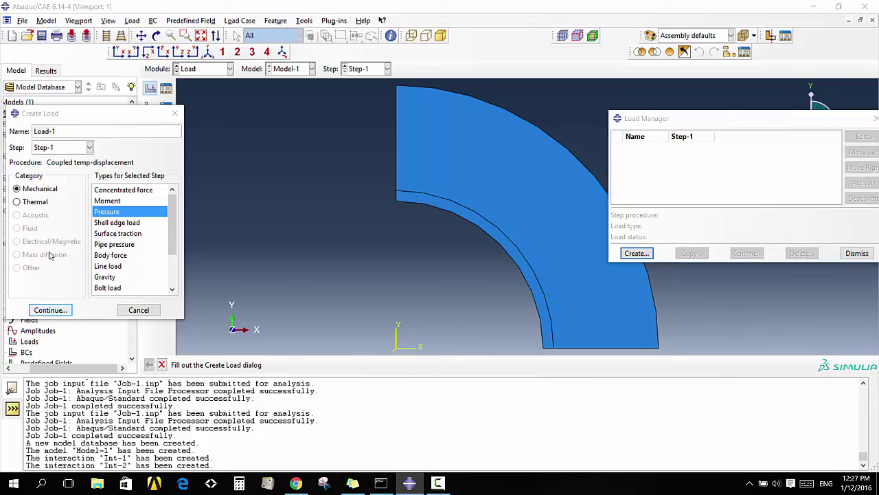
{"action": "left_click", "coordinate": [50, 309]}
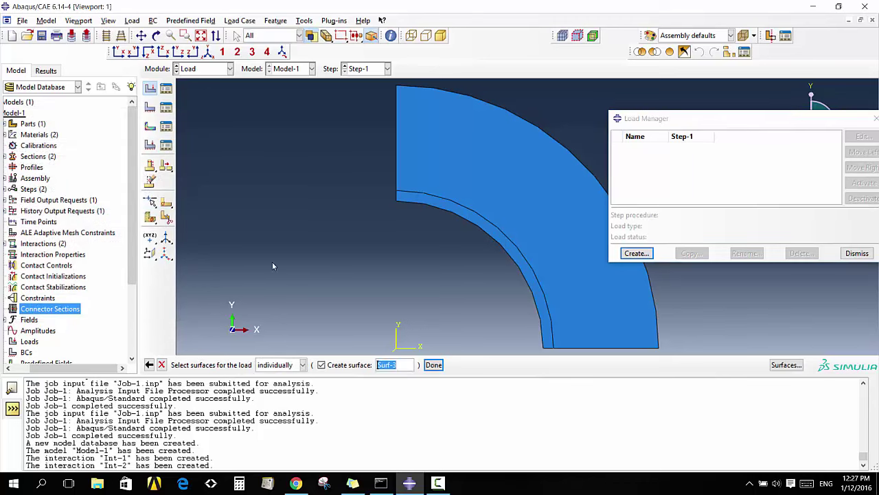
{"action": "left_click", "coordinate": [465, 216]}
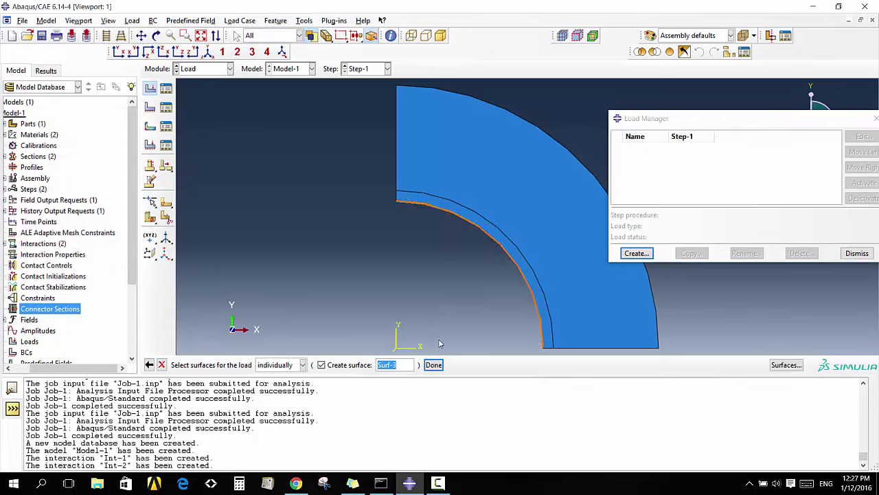
{"action": "left_click", "coordinate": [434, 365]}
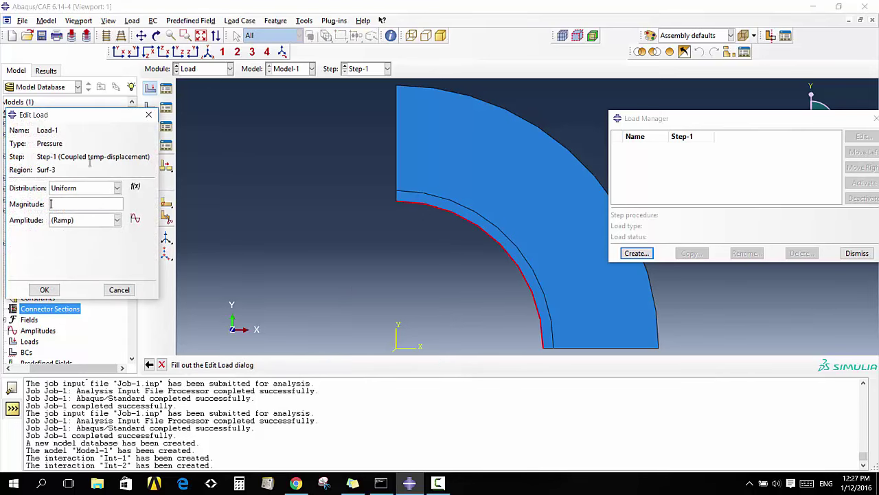
{"action": "type", "text": "5e"}
{"action": "type", "text": "5"}
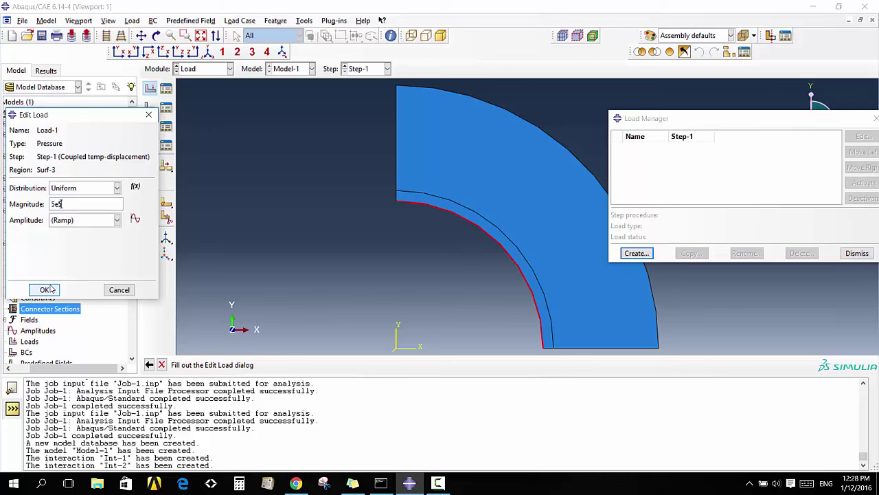
{"action": "left_click", "coordinate": [46, 289]}
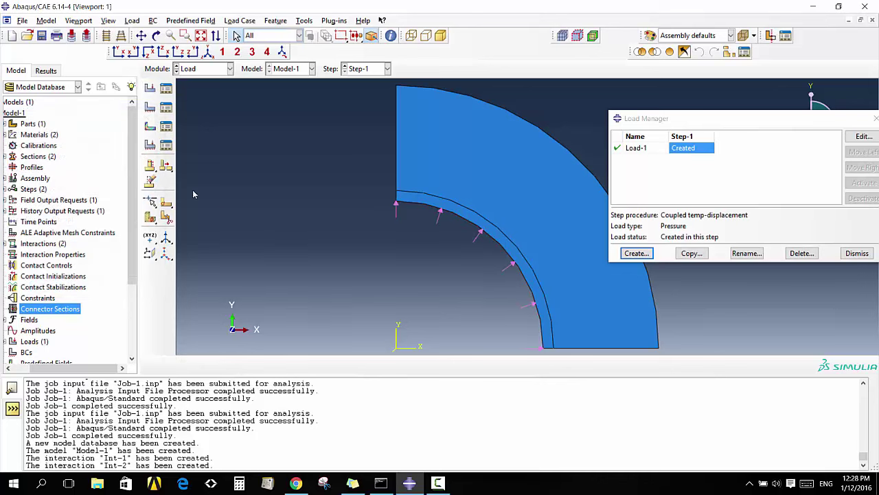
Create symmetry boundary condition BC-1 with XSYMM on the left vertical edge
{"action": "left_click", "coordinate": [150, 107]}
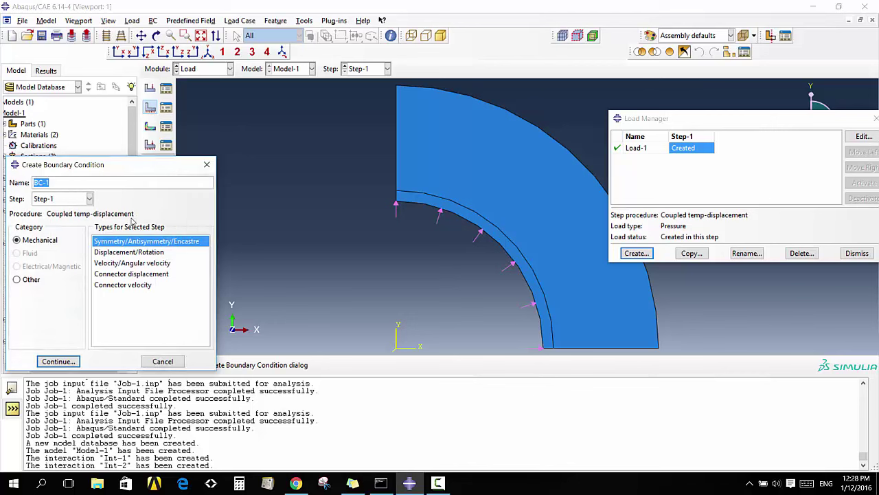
{"action": "left_click", "coordinate": [66, 360]}
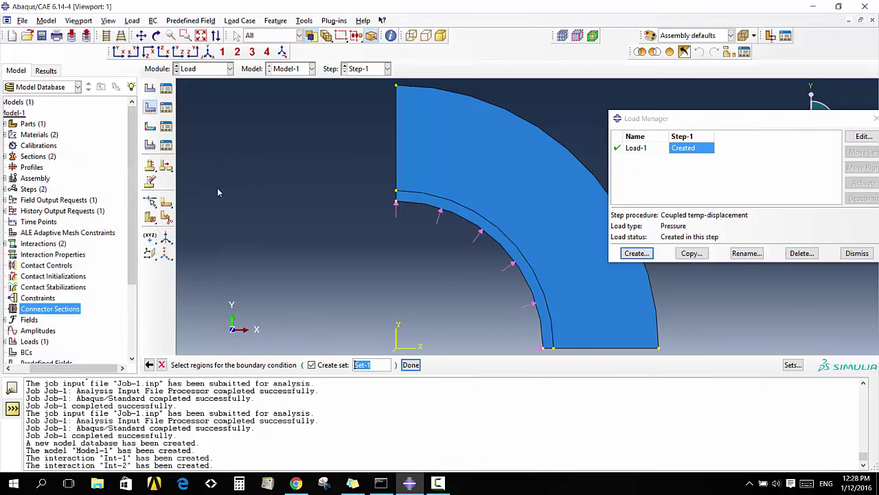
{"action": "left_click", "coordinate": [397, 157]}
{"action": "left_click", "coordinate": [410, 365]}
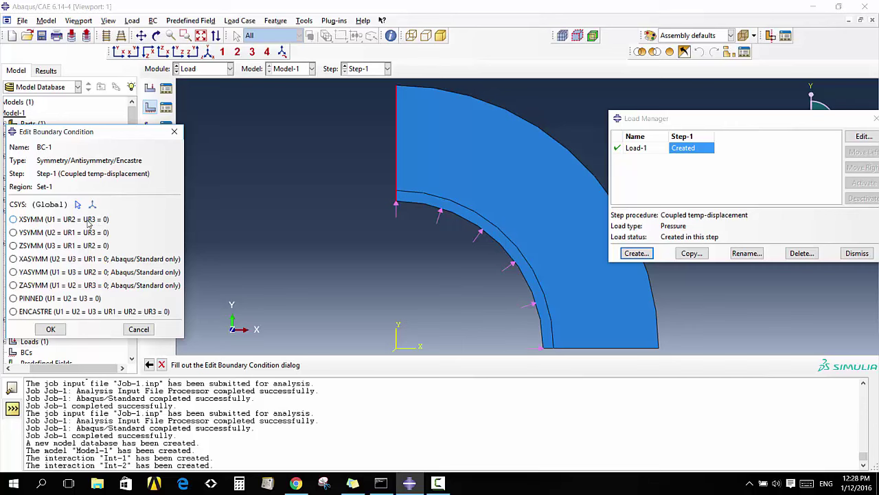
{"action": "left_click", "coordinate": [88, 221]}
{"action": "left_click", "coordinate": [51, 329]}
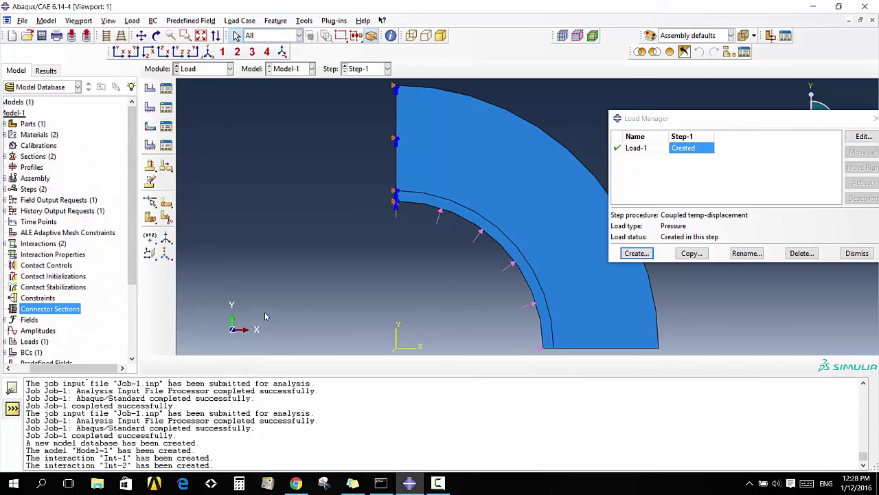
Create symmetry boundary condition BC-2 with YSYMM on the bottom edge
{"action": "left_click", "coordinate": [151, 107]}
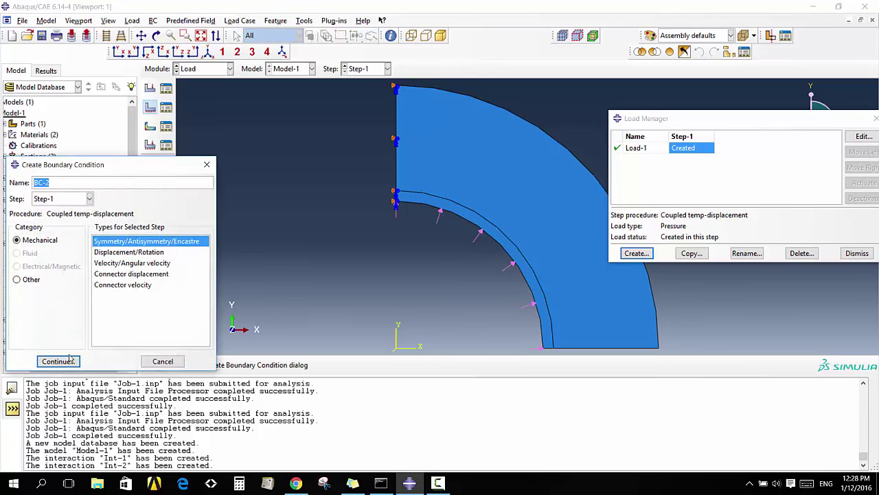
{"action": "left_click", "coordinate": [58, 361]}
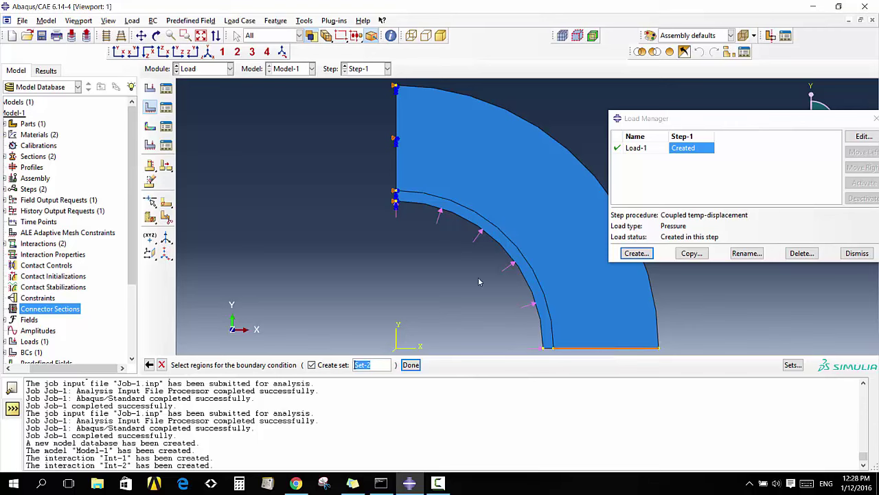
{"action": "left_click", "coordinate": [550, 348]}
{"action": "left_click", "coordinate": [410, 367]}
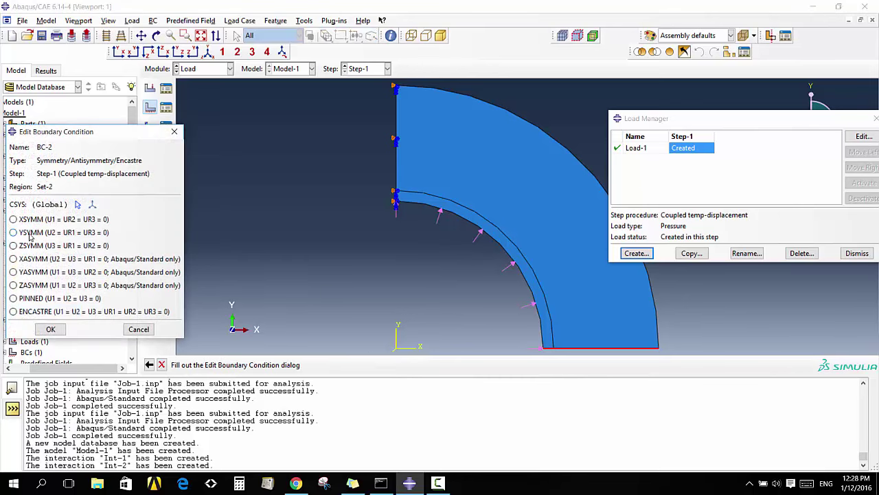
{"action": "left_click", "coordinate": [29, 234]}
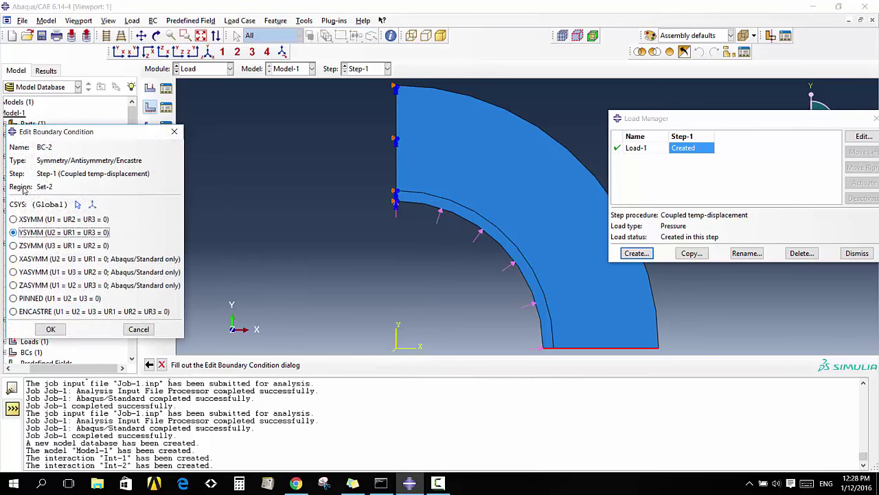
{"action": "left_click", "coordinate": [50, 330]}
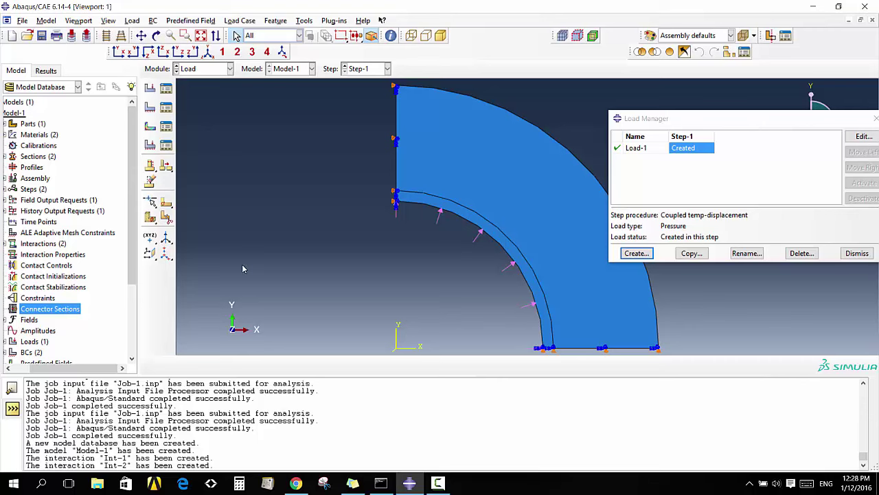
{"action": "left_click", "coordinate": [219, 71]}
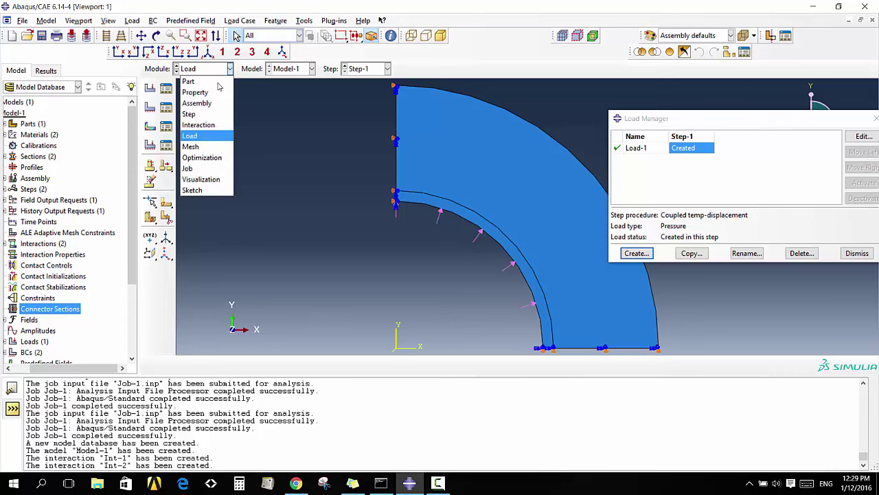
In the Mesh module, assign CPE4T coupled temperature-displacement elements to the whole pipe
{"action": "left_click", "coordinate": [202, 147]}
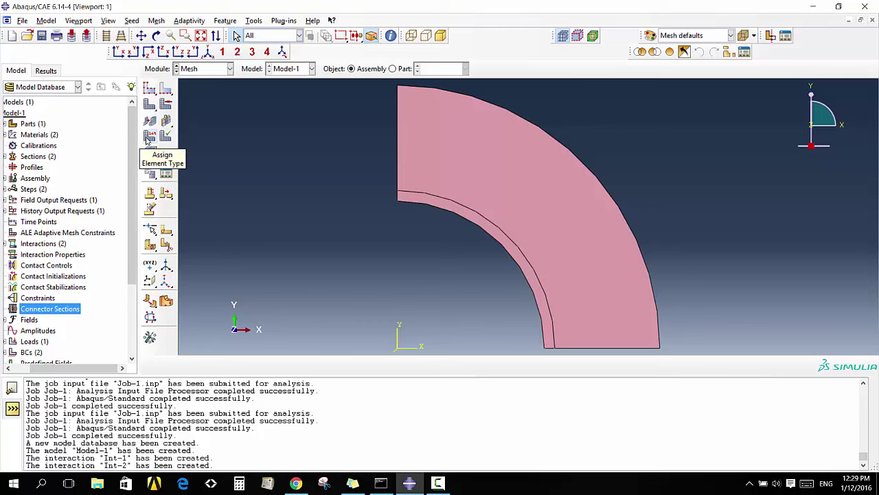
{"action": "left_click", "coordinate": [150, 137]}
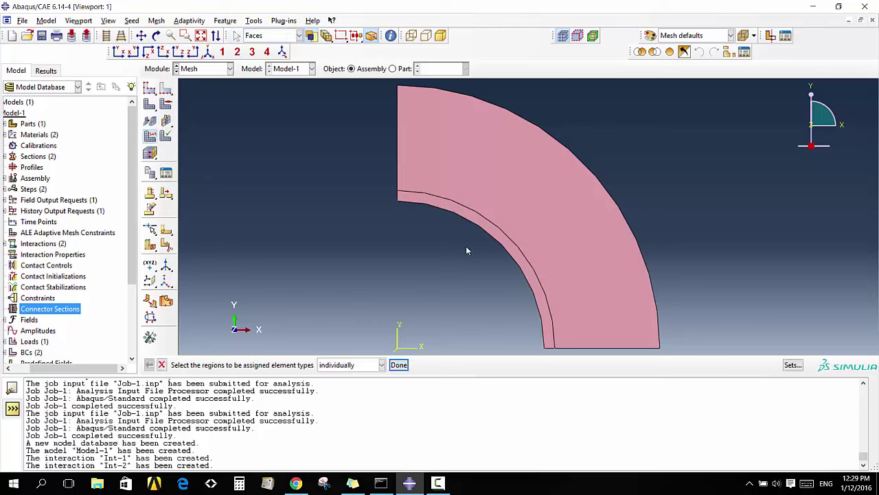
{"action": "left_click_drag", "start_coordinate": [468, 248], "coordinate": [539, 154]}
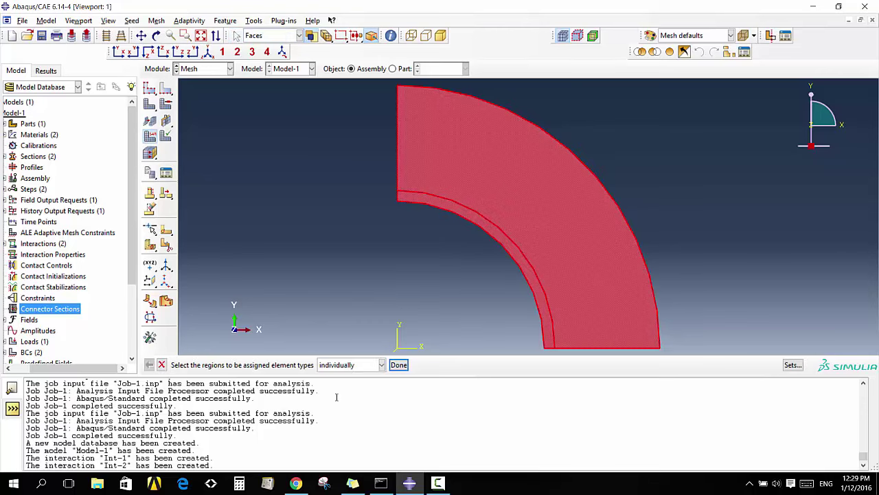
{"action": "left_click", "coordinate": [399, 365]}
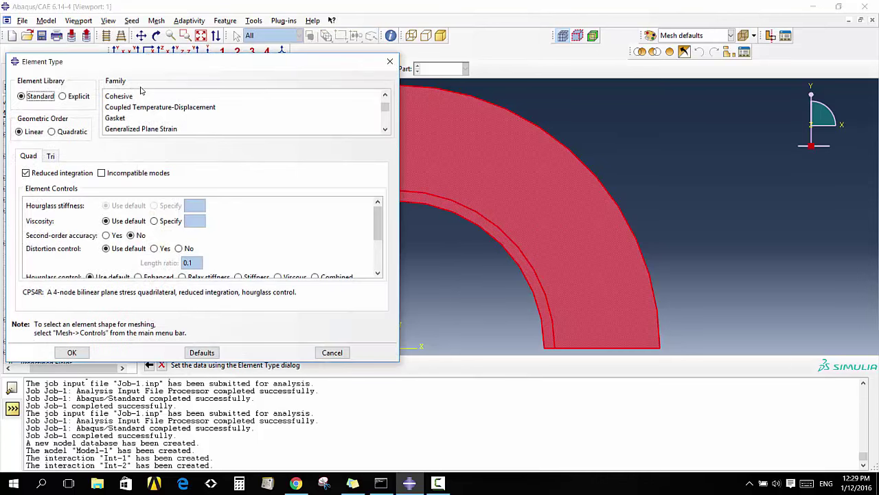
{"action": "left_click", "coordinate": [177, 108]}
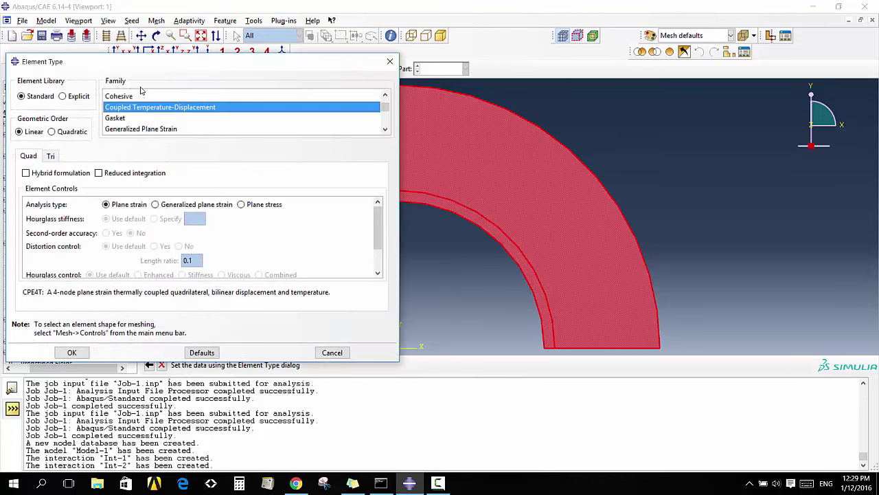
{"action": "left_click", "coordinate": [70, 353]}
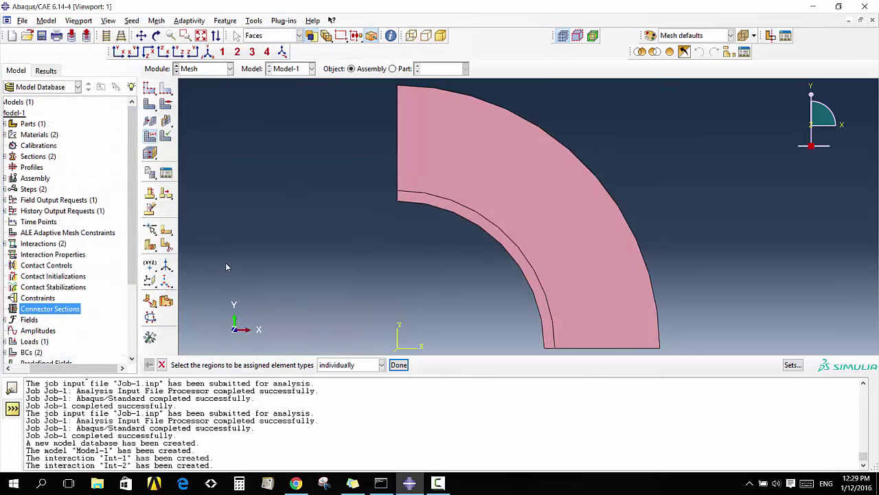
{"action": "left_click", "coordinate": [398, 364]}
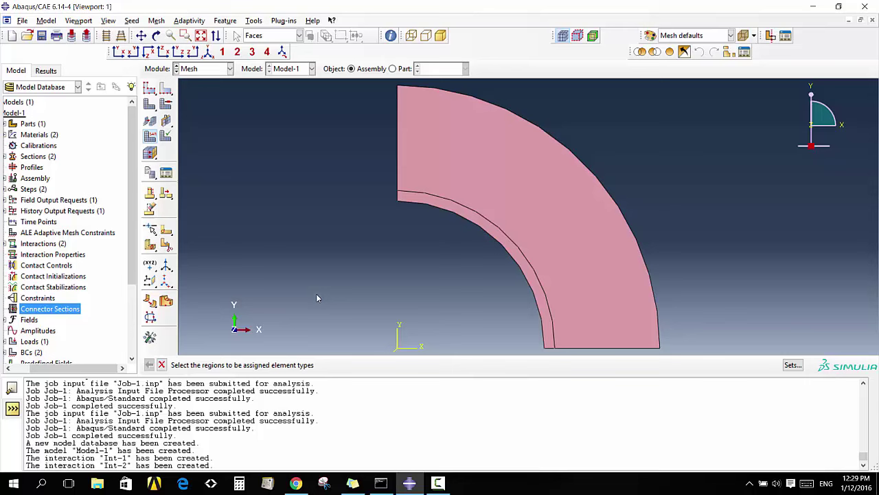
Seed the part instance at global size 1 and mesh it into 7700 elements
{"action": "left_click", "coordinate": [148, 94]}
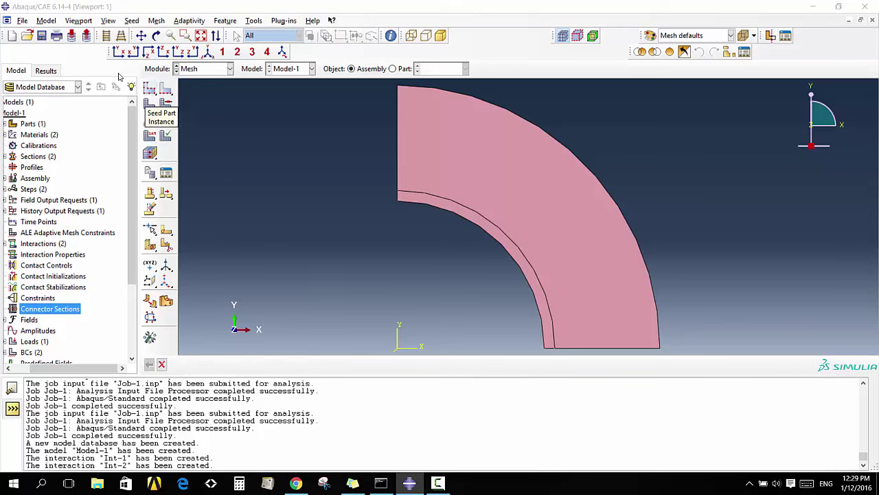
{"action": "type", "text": "1"}
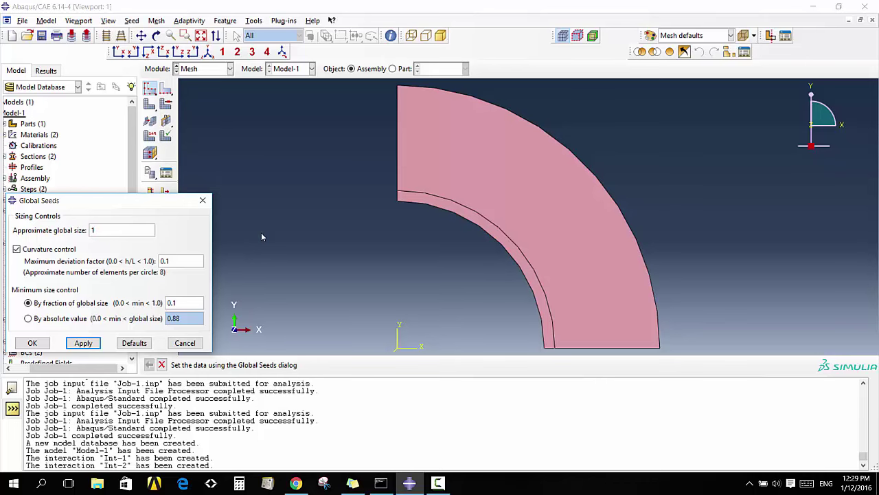
{"action": "left_click", "coordinate": [83, 342]}
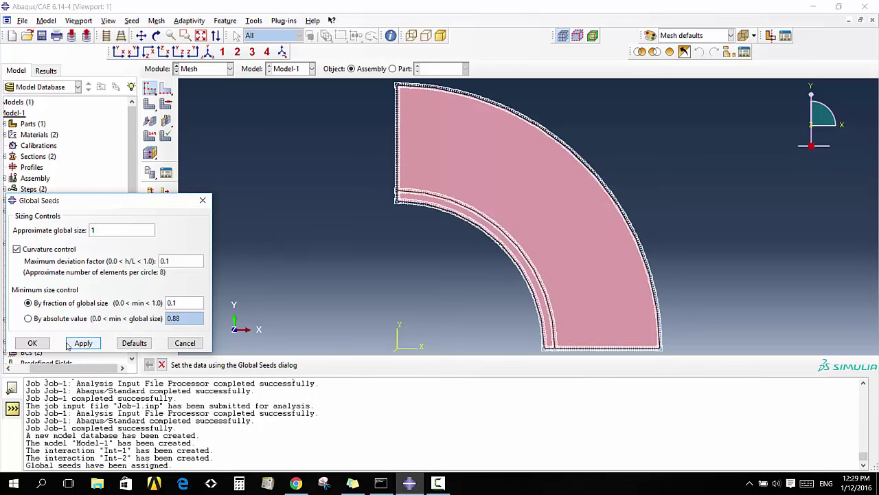
{"action": "left_click", "coordinate": [39, 345]}
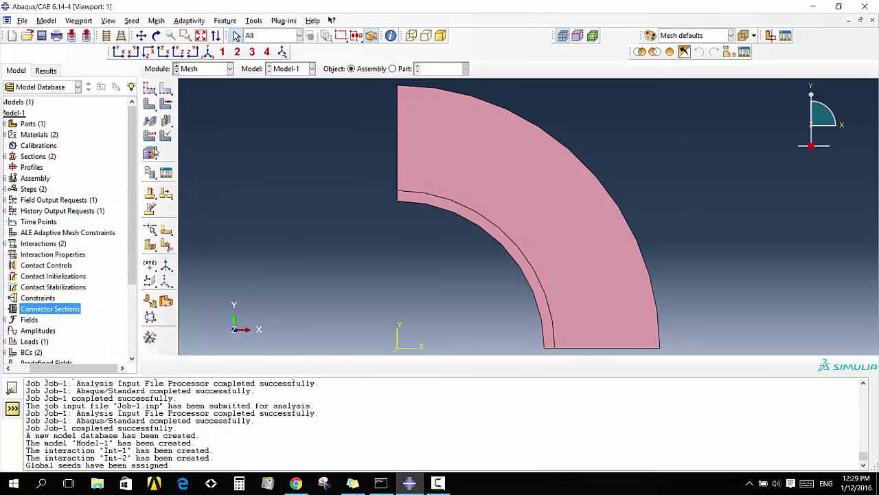
{"action": "left_click", "coordinate": [150, 104]}
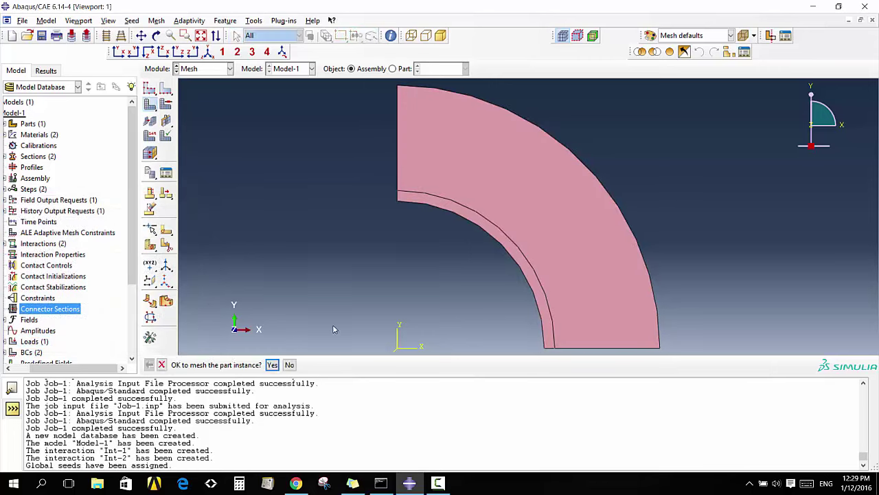
{"action": "left_click", "coordinate": [272, 365]}
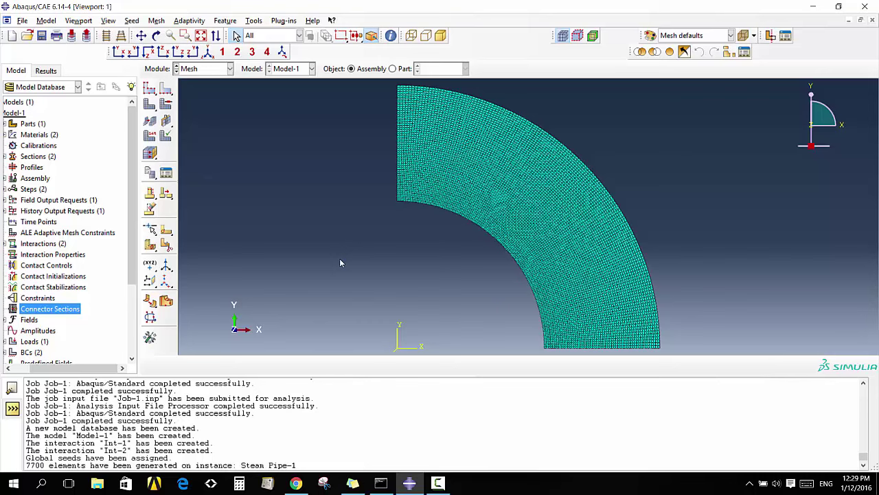
{"action": "left_click", "coordinate": [215, 69]}
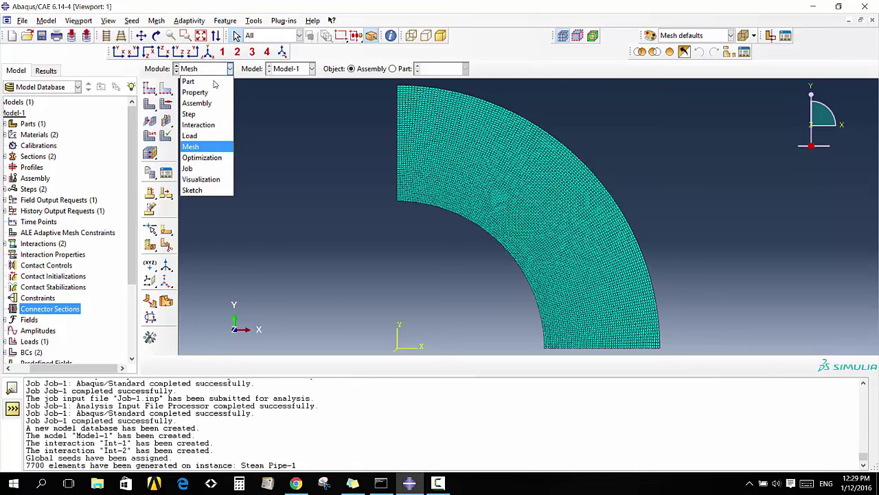
In the Job module, create a new job named steam-pipe, fixing the invalid space in the name
{"action": "left_click", "coordinate": [199, 169]}
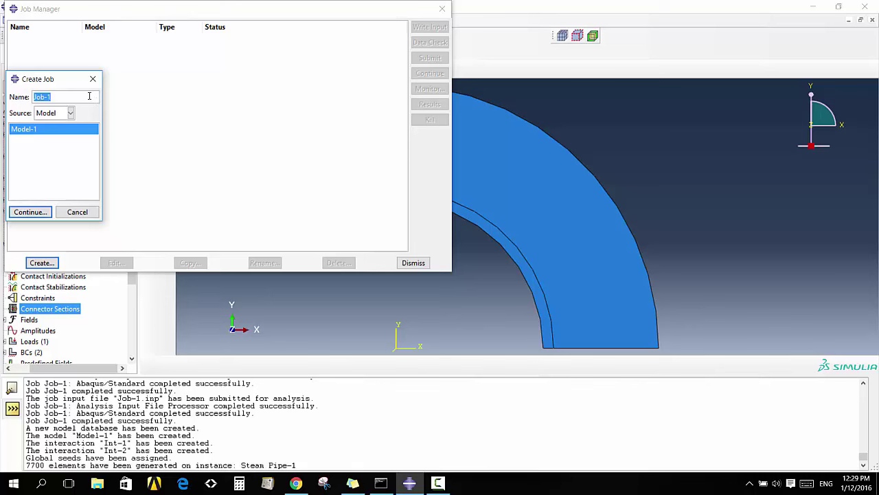
{"action": "left_click", "coordinate": [91, 97]}
{"action": "key", "text": "BackSpace"}
{"action": "key", "text": "BackSpace"}
{"action": "key", "text": "BackSpace"}
{"action": "type", "text": "eam"}
{"action": "left_click", "coordinate": [28, 209]}
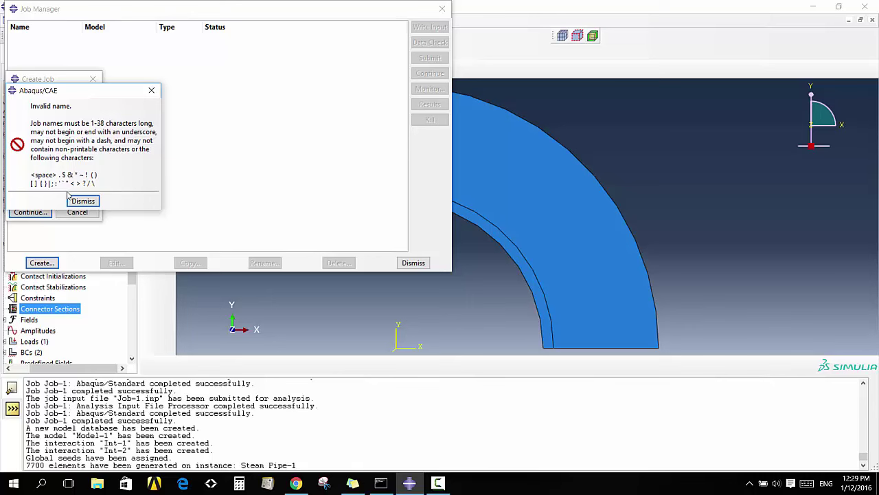
{"action": "left_click", "coordinate": [75, 201]}
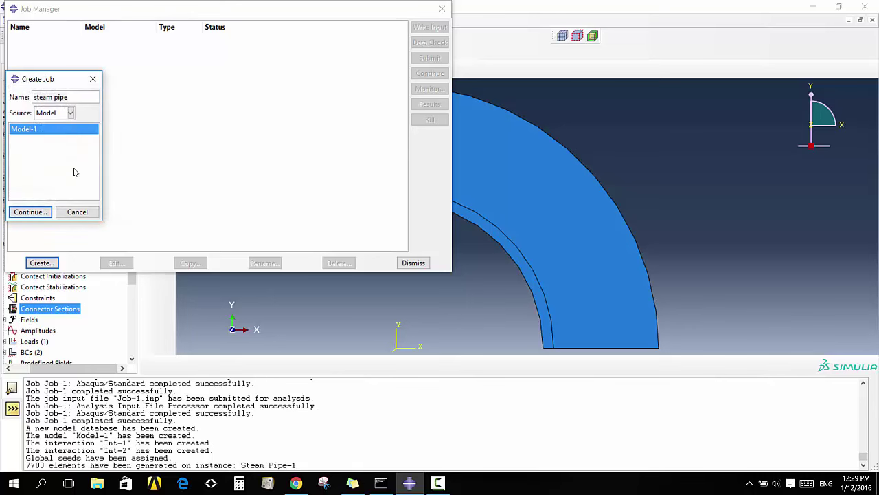
{"action": "left_click", "coordinate": [53, 97]}
{"action": "key", "text": "Delete"}
{"action": "type", "text": "_"}
Accept the default job settings and submit steam-pipe for analysis
{"action": "left_click", "coordinate": [32, 213]}
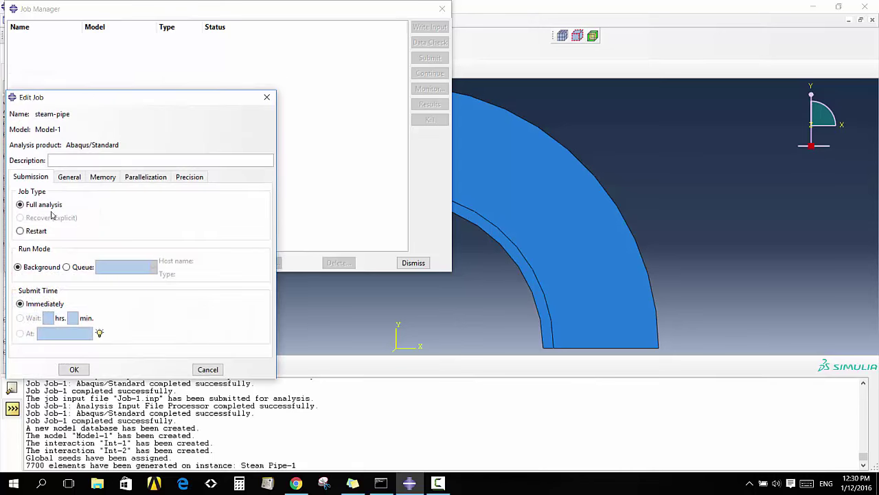
{"action": "left_click", "coordinate": [74, 370]}
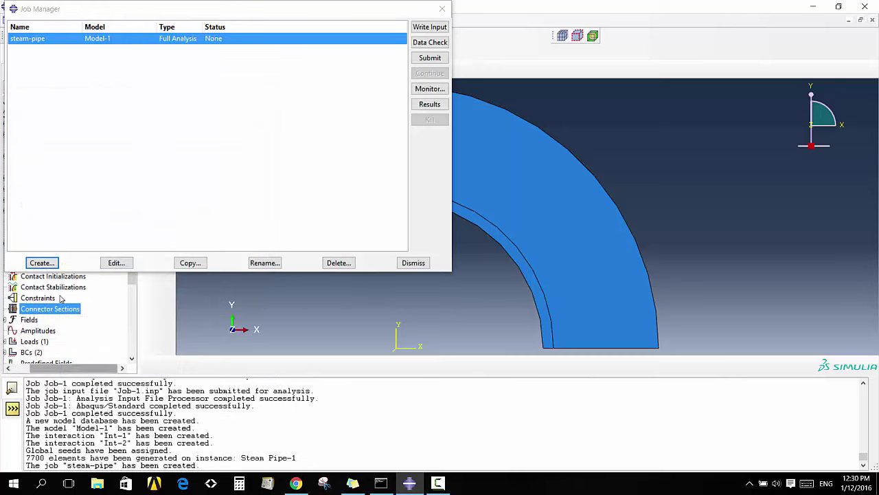
{"action": "left_click", "coordinate": [422, 58]}
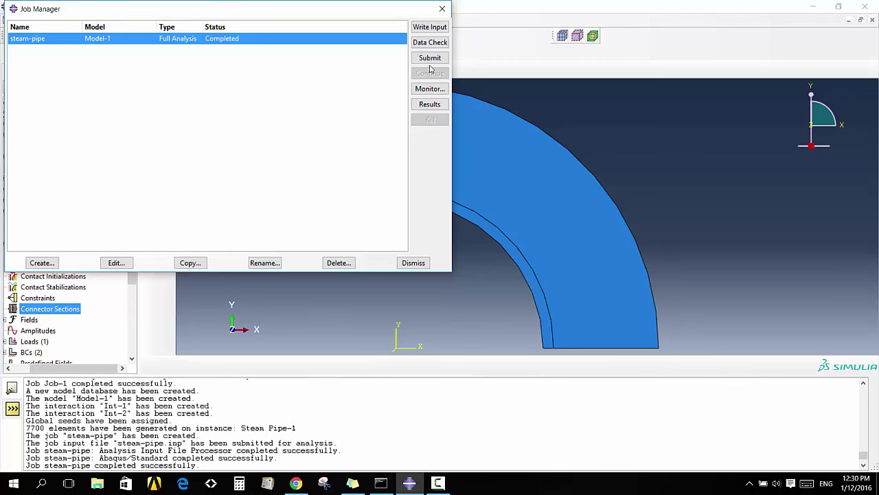
Open the steam-pipe results and plot von Mises stress contours on the deformed shape, fitted to view
{"action": "left_click", "coordinate": [430, 103]}
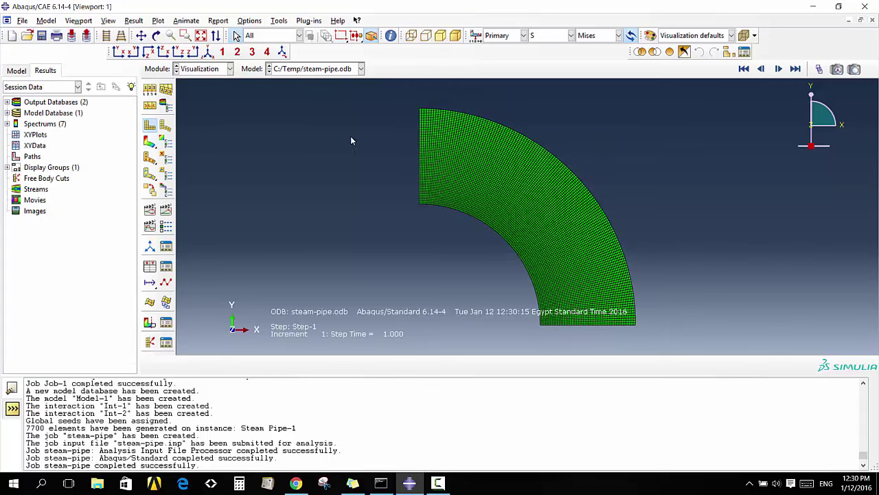
{"action": "left_click", "coordinate": [149, 141]}
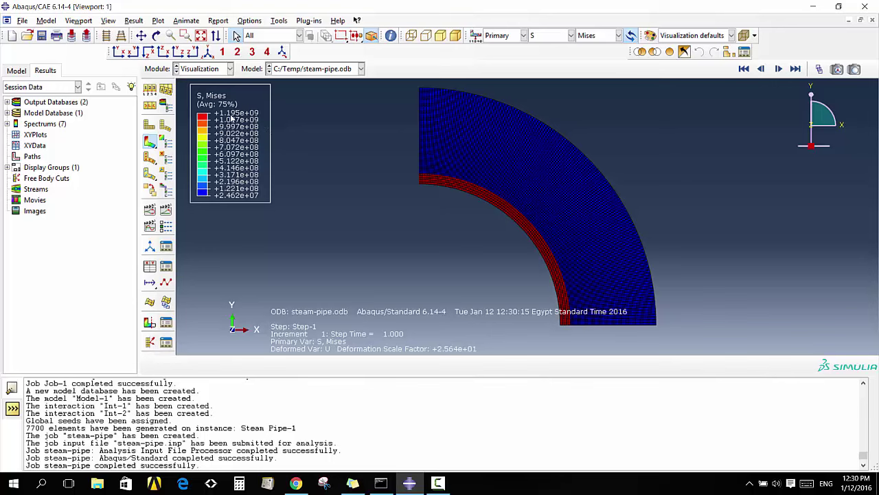
{"action": "scroll", "coordinate": [231, 119], "scroll_direction": "up", "scroll_amount": 2}
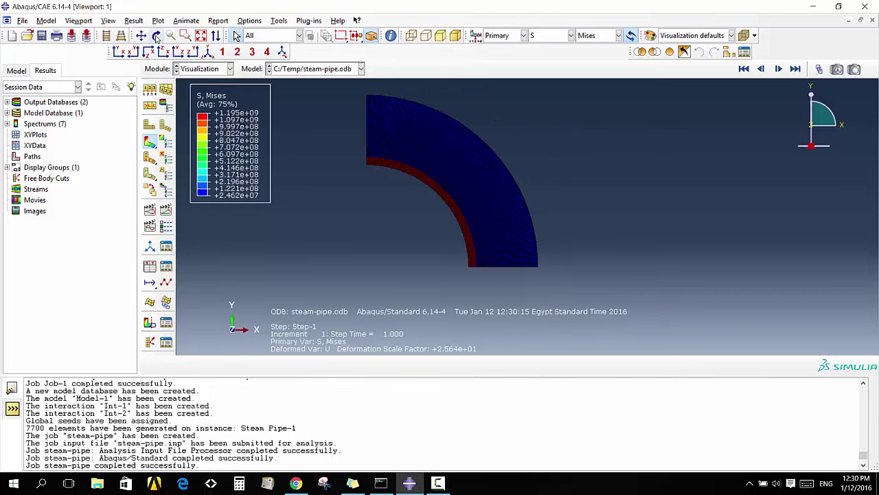
{"action": "left_click", "coordinate": [201, 36]}
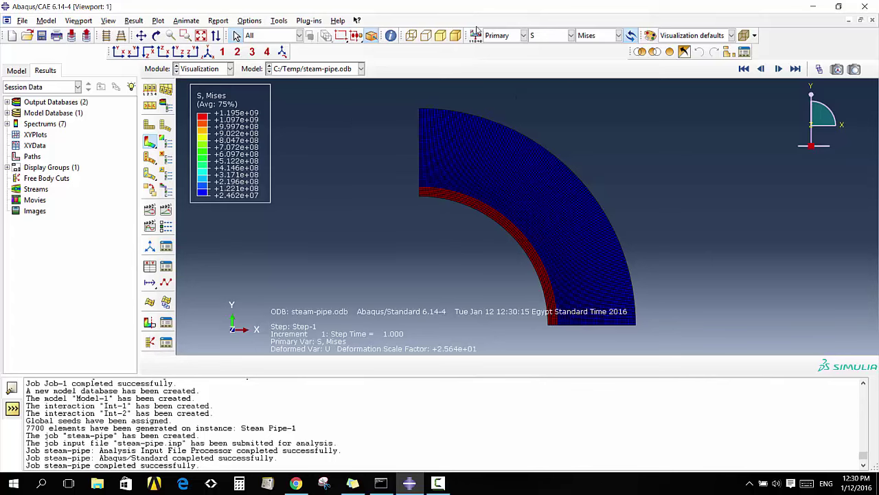
Switch the contour variable to NT11 to show the temperature distribution (about 21.3 to 449.7)
{"action": "left_click", "coordinate": [595, 36]}
{"action": "left_click", "coordinate": [550, 37]}
{"action": "left_click", "coordinate": [550, 36]}
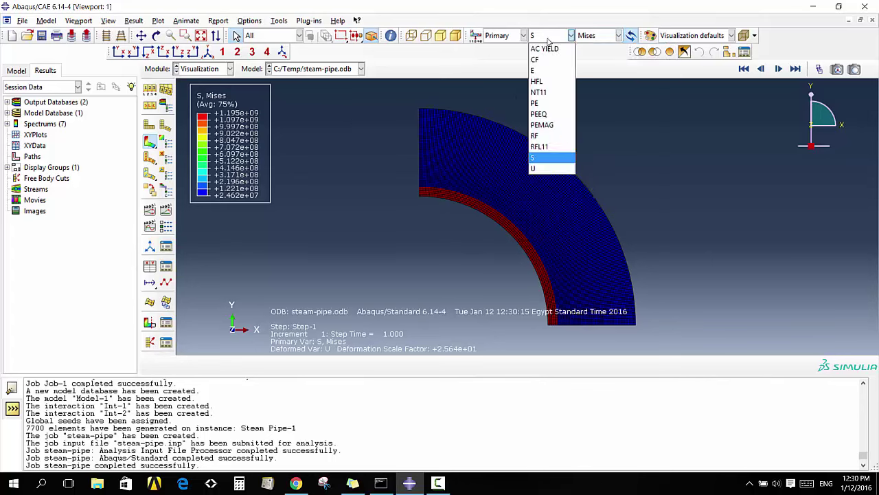
{"action": "left_click", "coordinate": [550, 97]}
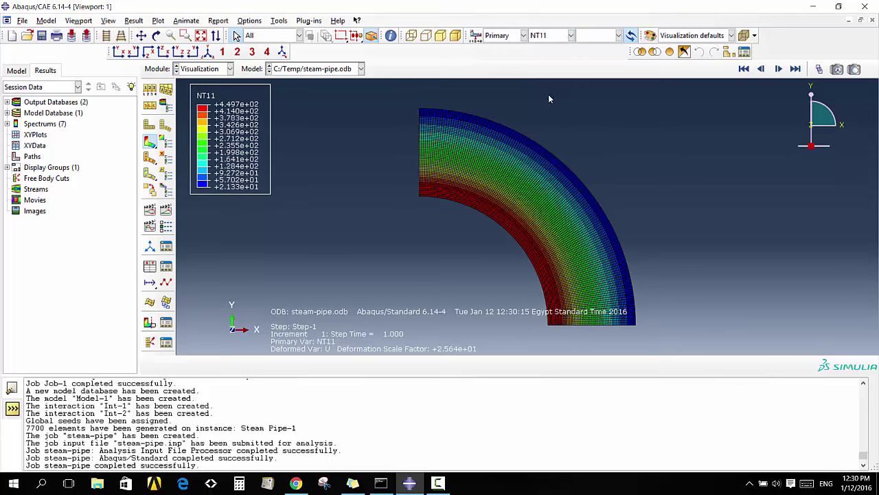